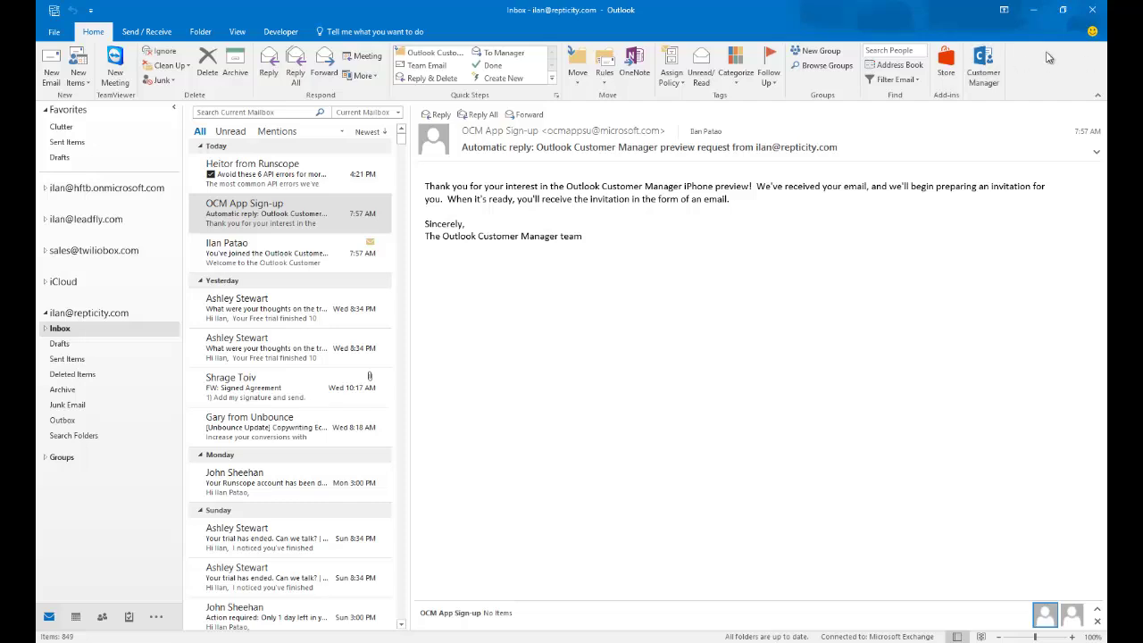
Step: Show the Office Account page (Office 365 ProPlus, Insider Fast, version 1702) and glance at Update Options
left_click(984, 64)
left_click(54, 32)
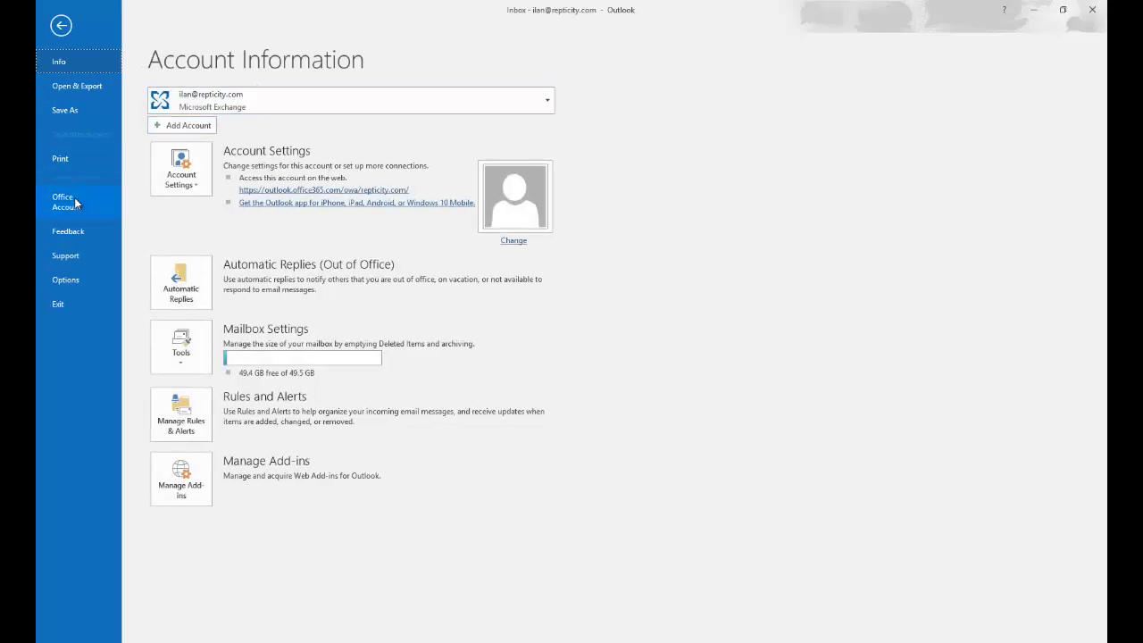
left_click(64, 204)
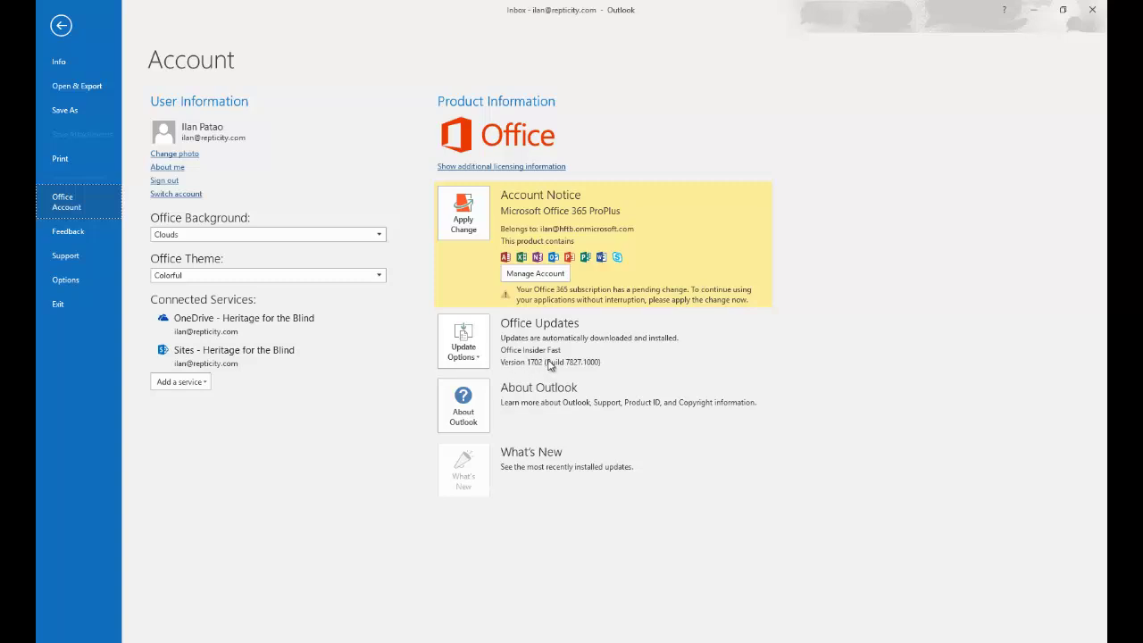
left_click(464, 357)
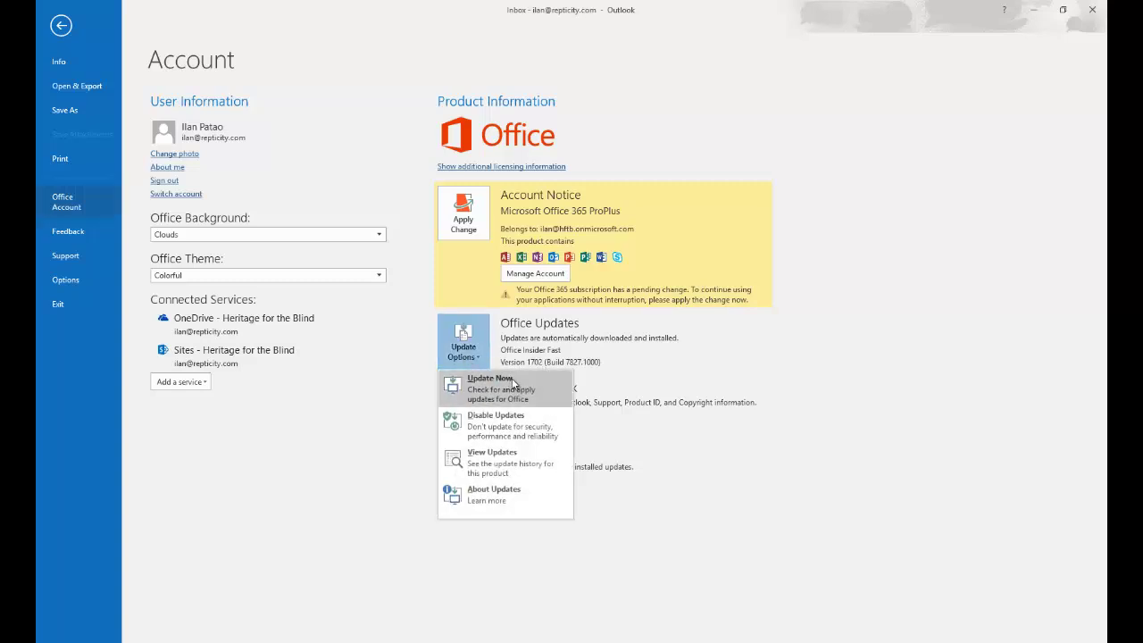
left_click(646, 390)
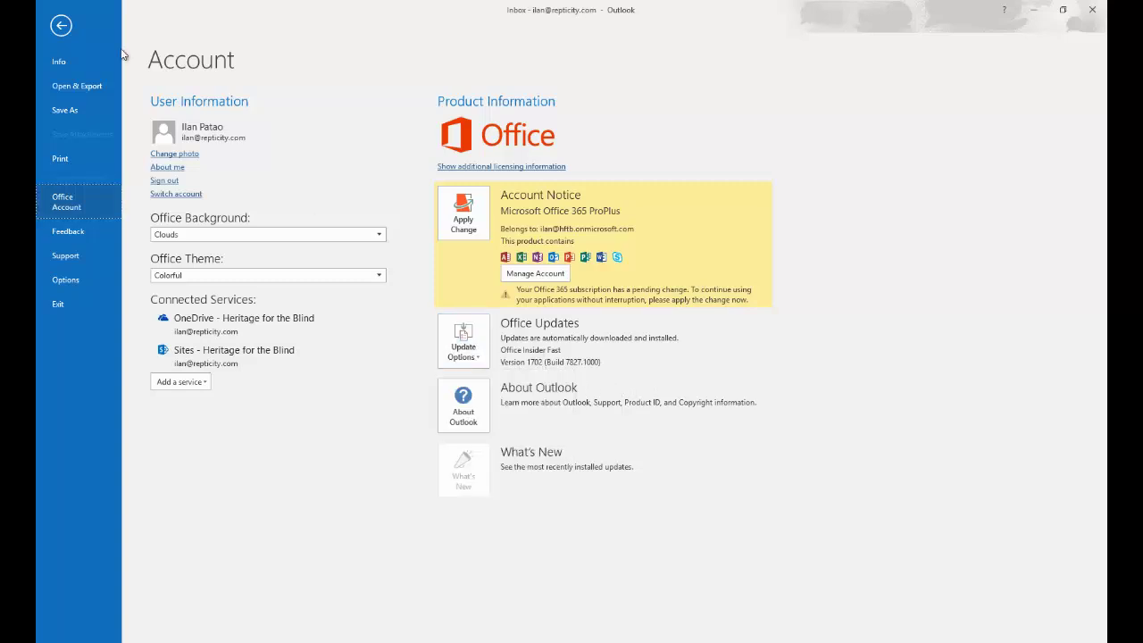
Step: Leave the File backstage and return to the Inbox with the Customer Manager sign-up reply
left_click(62, 25)
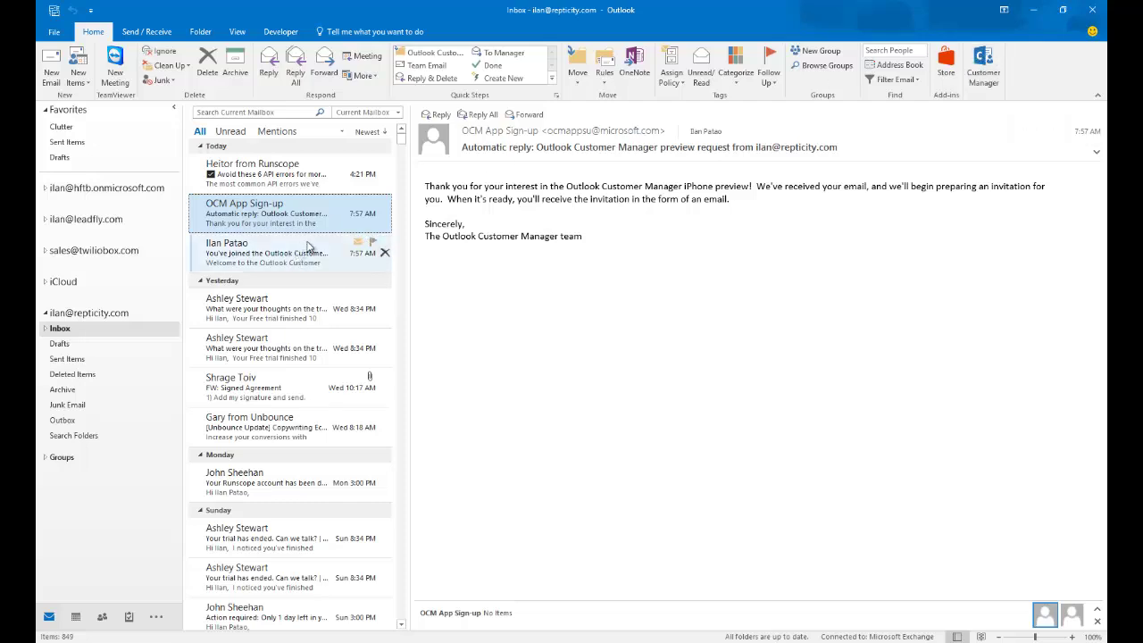
Step: Open Customer Manager beside the trial follow-up email to get its prefilled business contact form
left_click(276, 241)
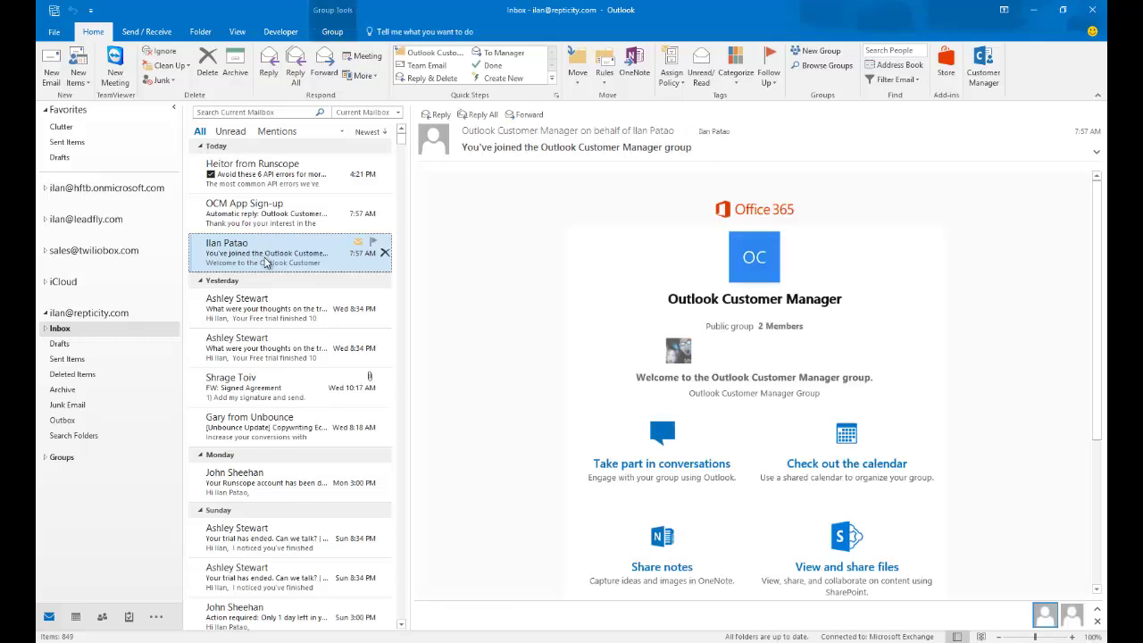
left_click(982, 71)
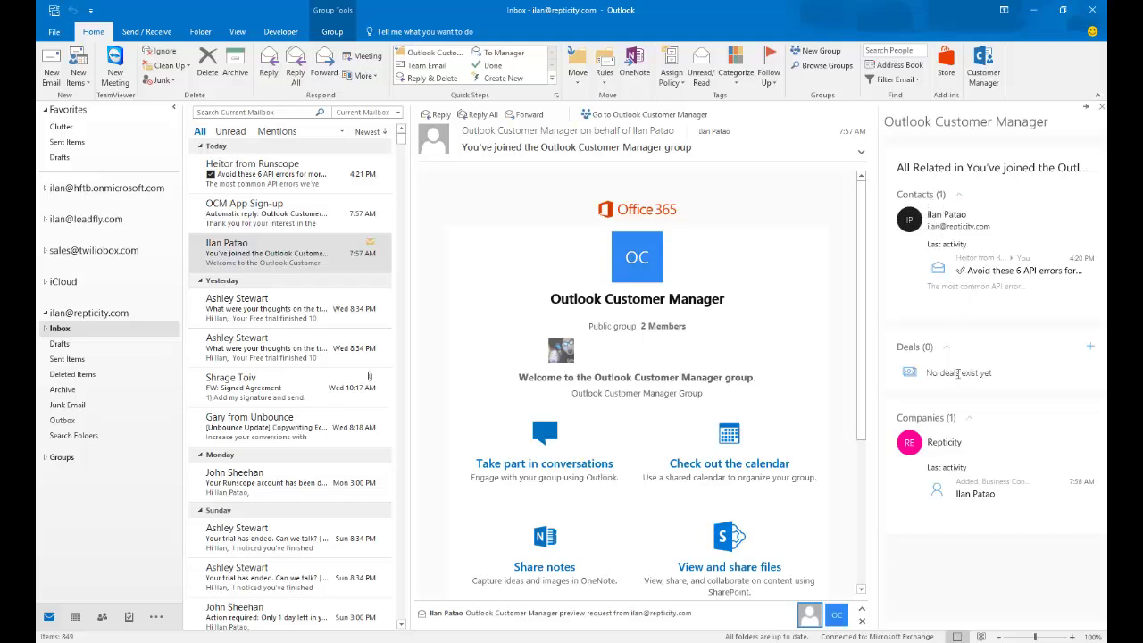
left_click(1101, 108)
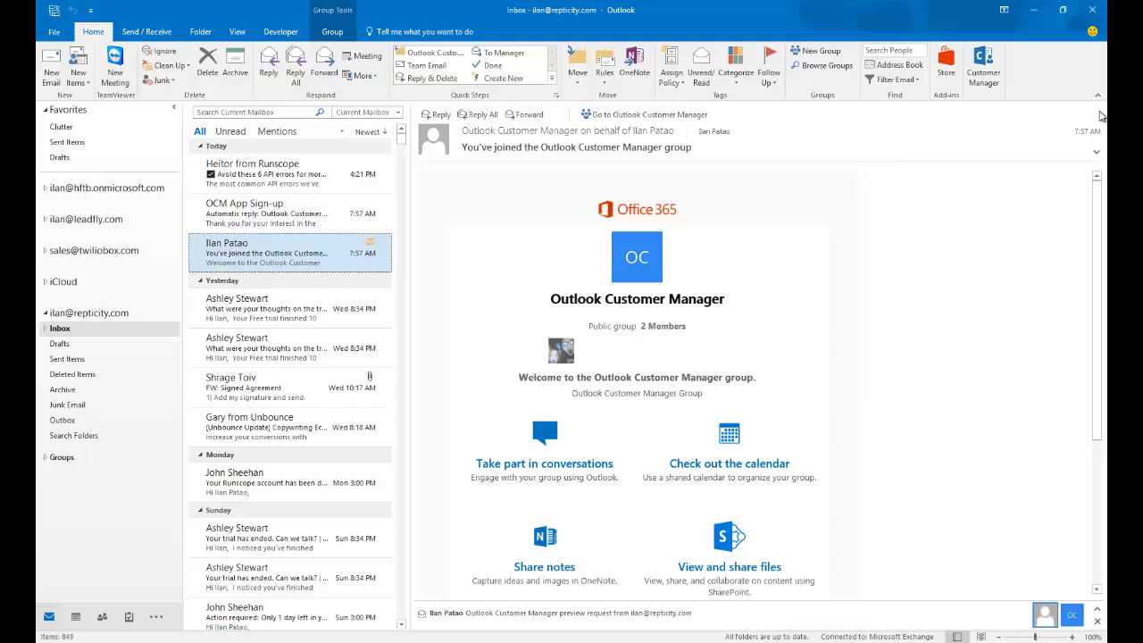
left_click(266, 318)
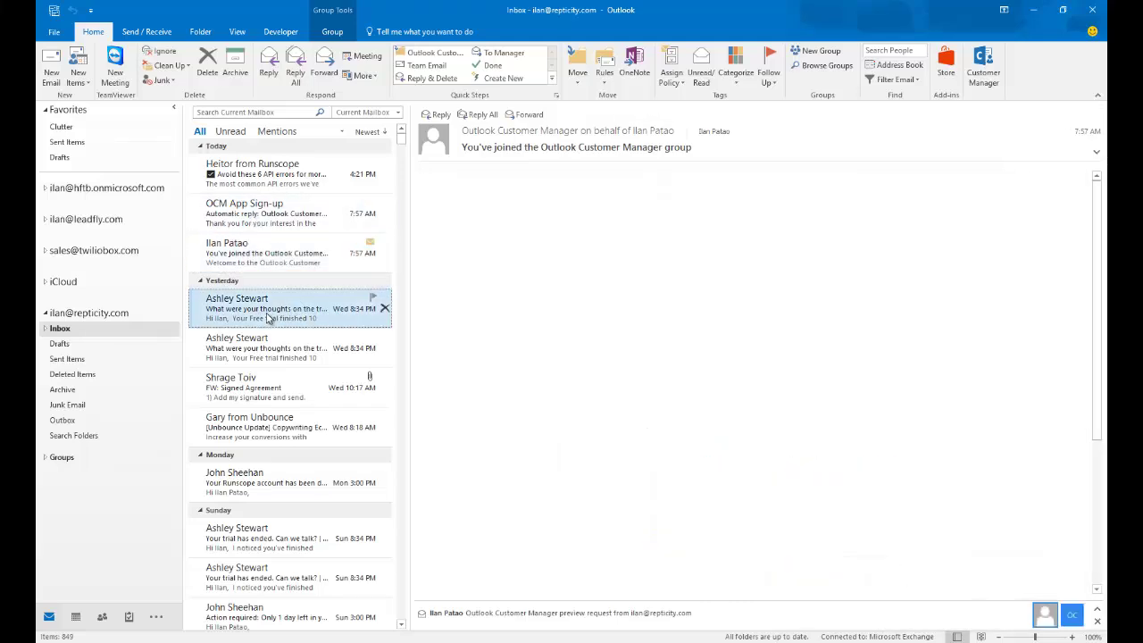
left_click(983, 72)
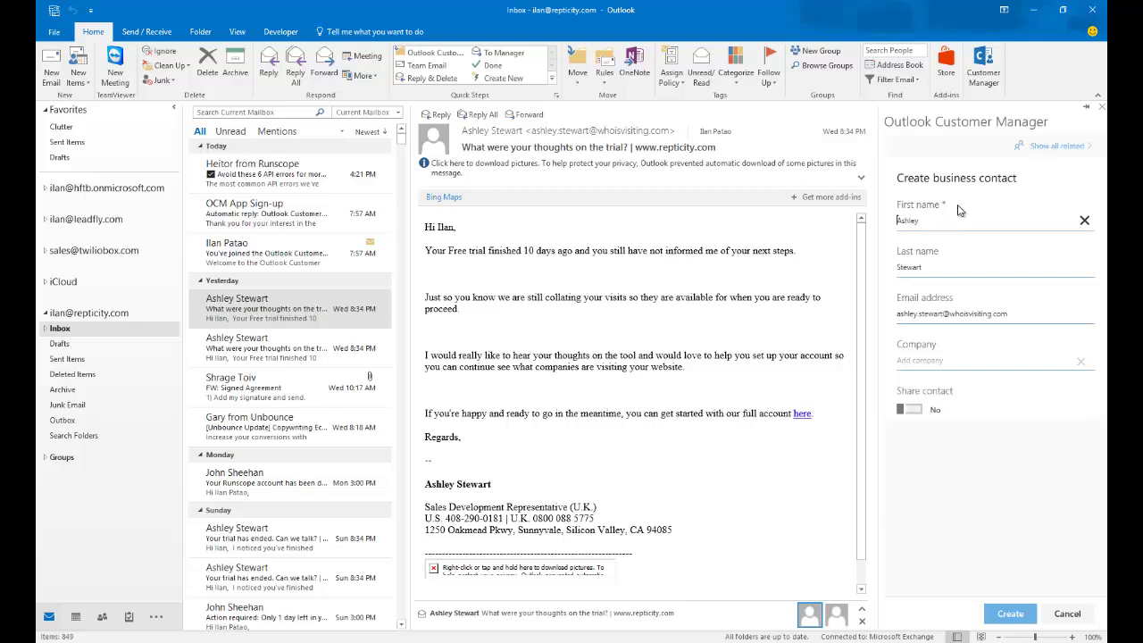
Step: Assign the sender to a new company 'Who Is Visiting' and create the business contact
left_click(948, 363)
type("Who Is Visiting")
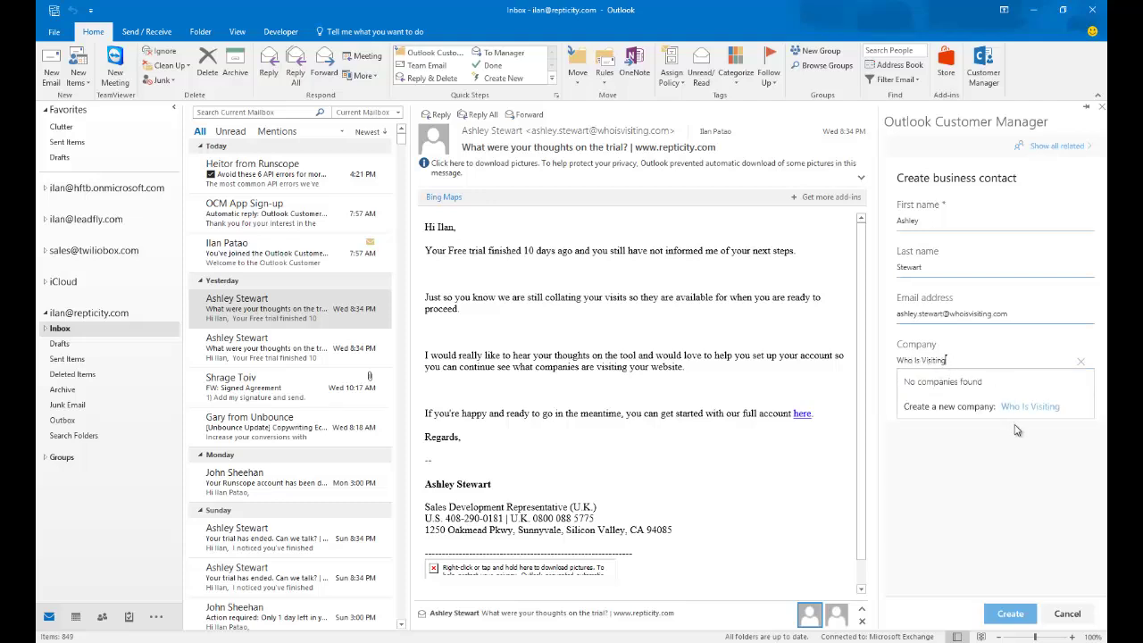
left_click(1004, 407)
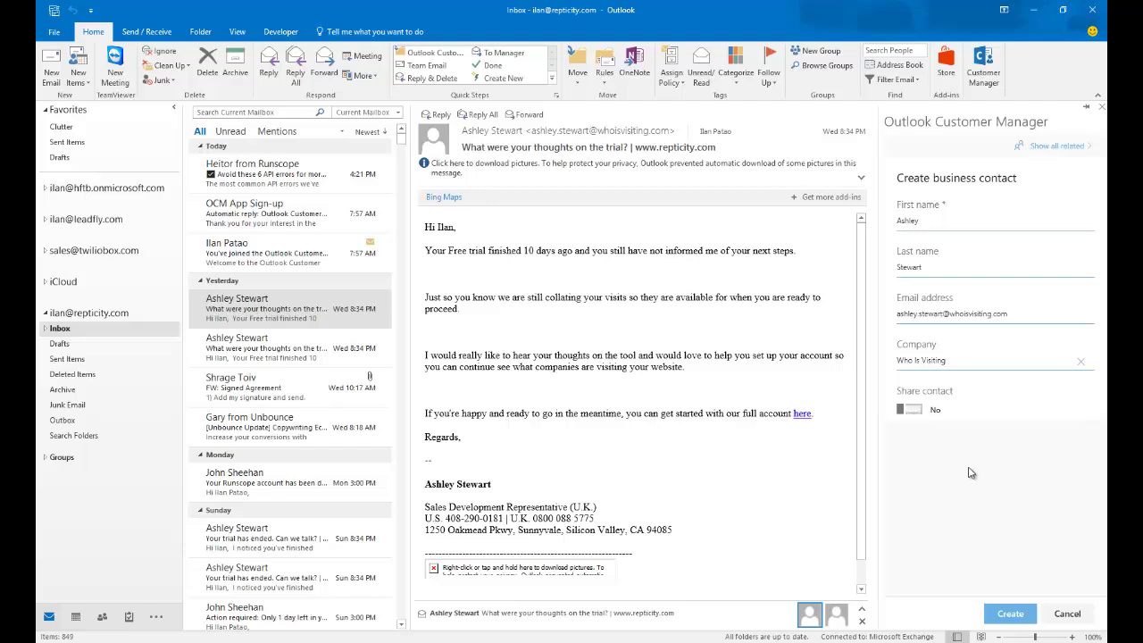
left_click(1004, 615)
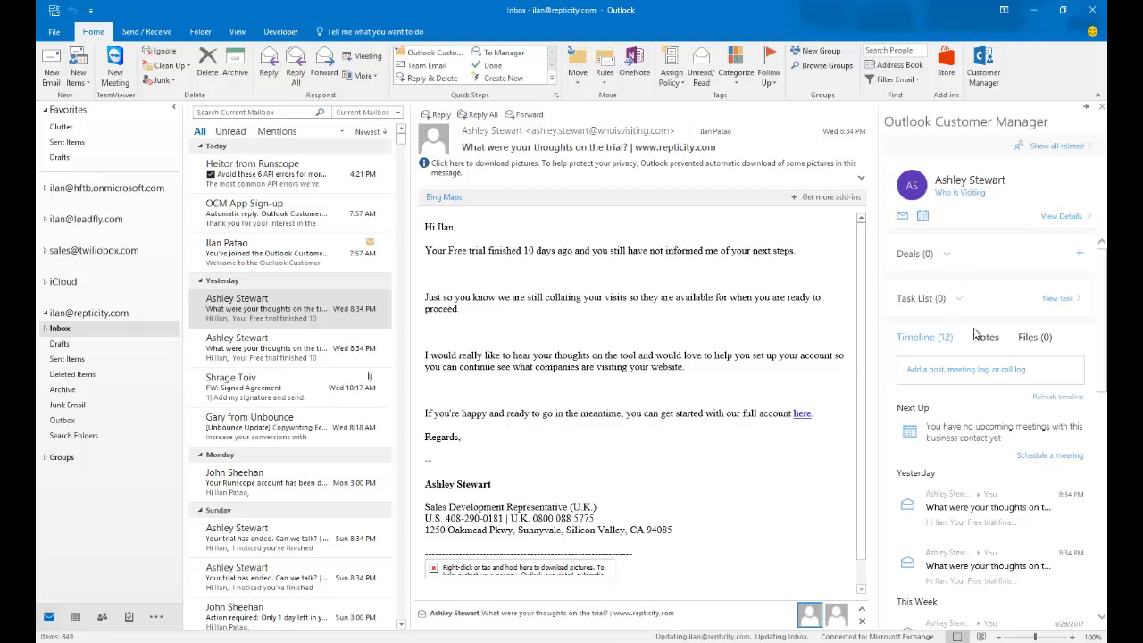
Step: Scroll through the new contact's timeline entries
scroll(962, 438, "down", 3)
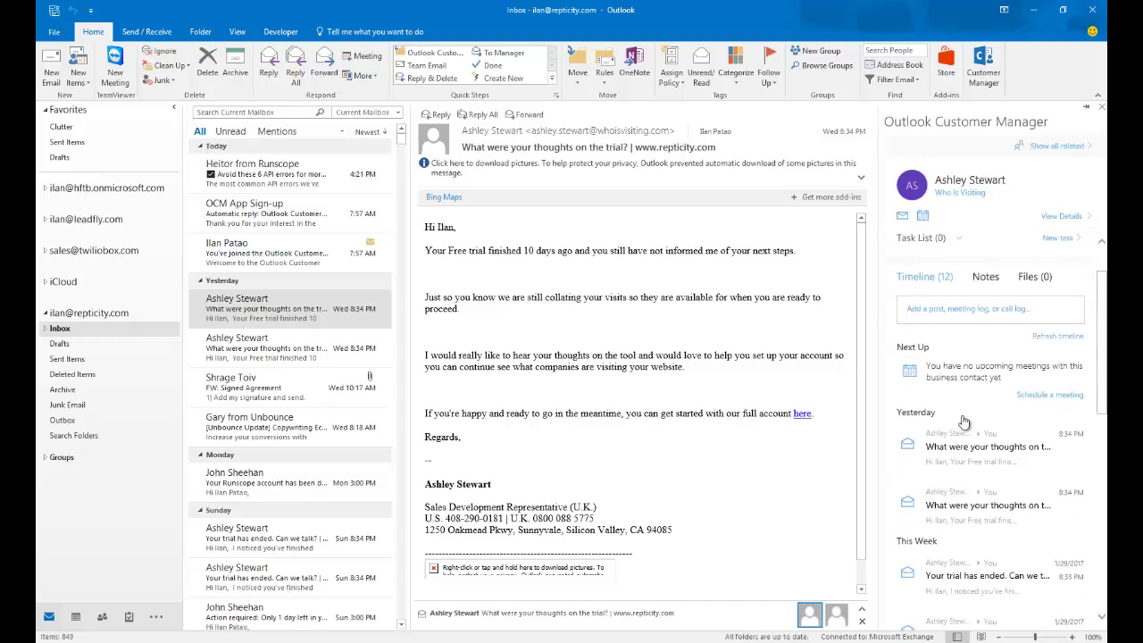
scroll(991, 496, "down", 3)
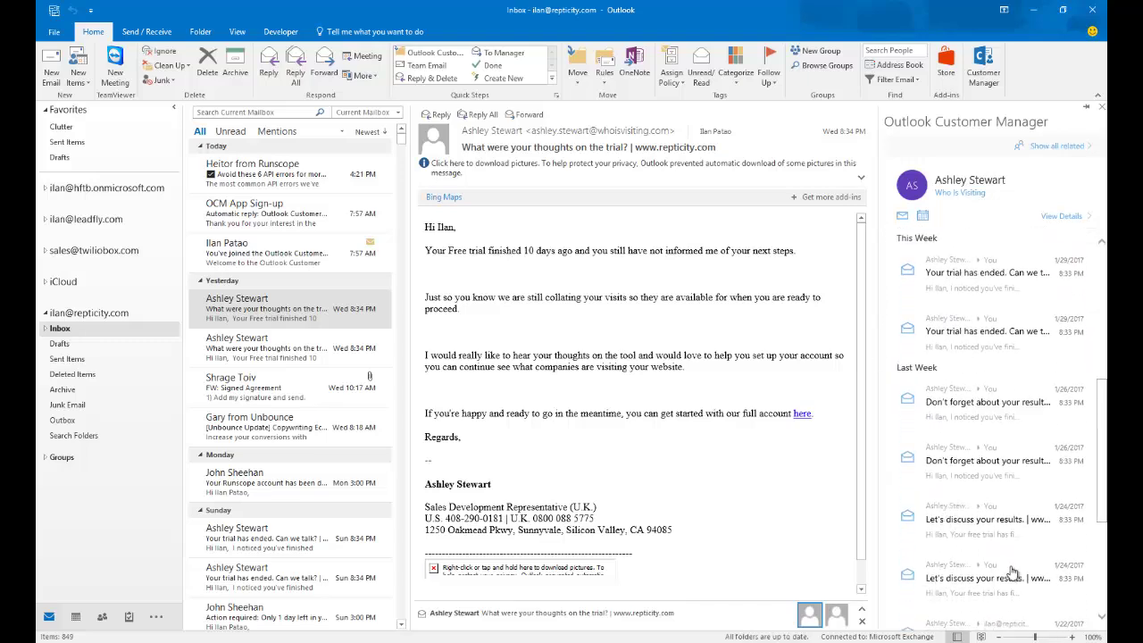
scroll(983, 509, "up", 5)
scroll(982, 511, "up", 3)
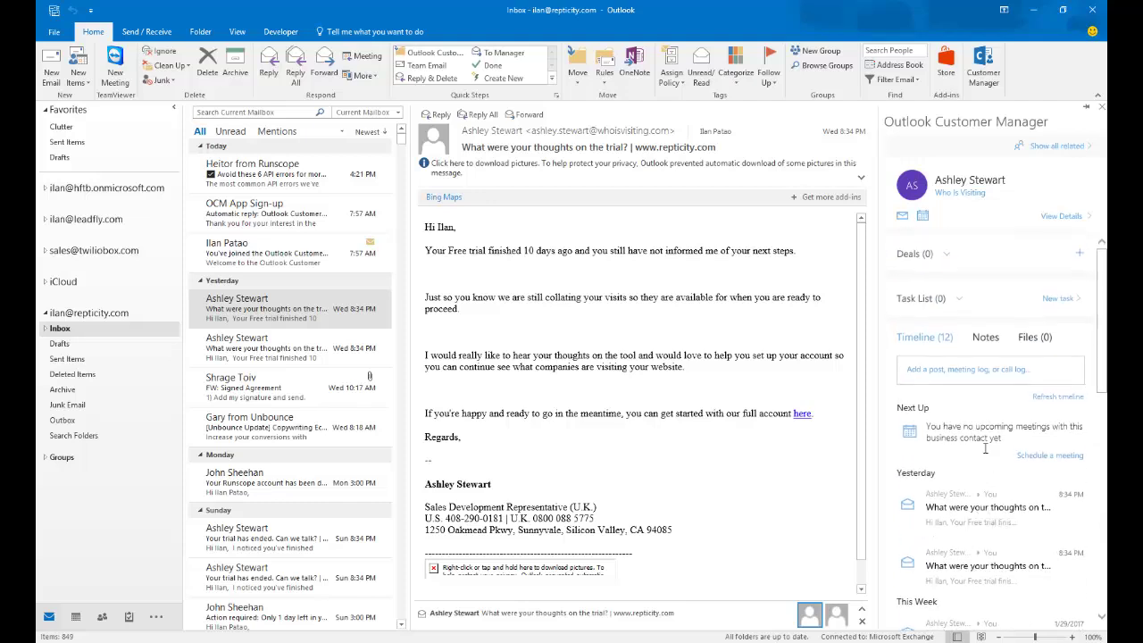
scroll(950, 427, "down", 2)
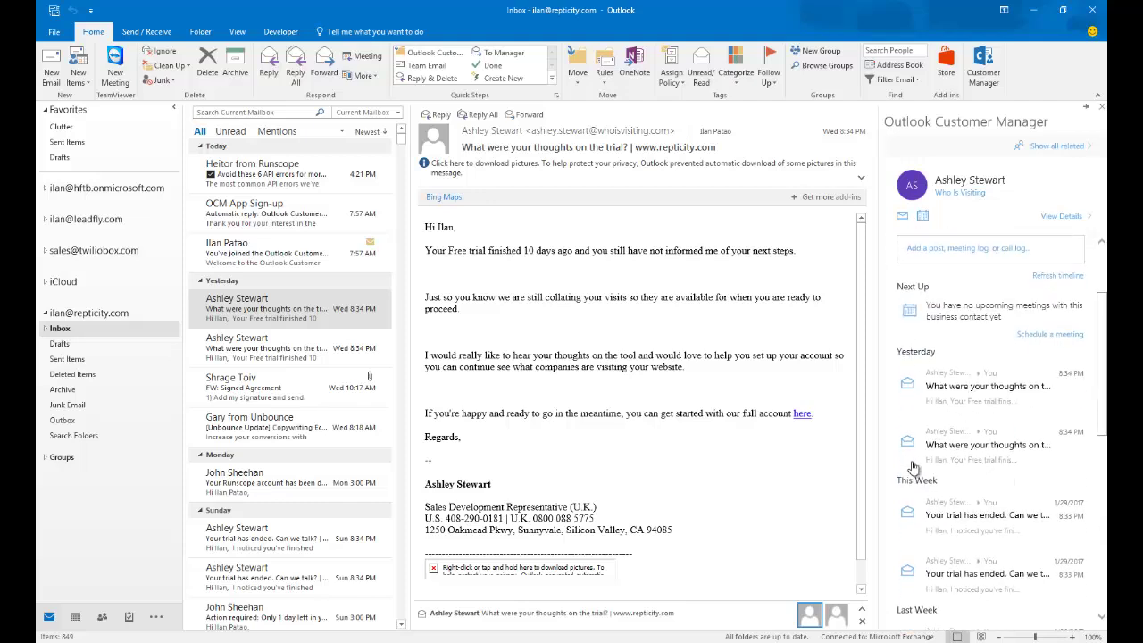
scroll(978, 455, "down", 2)
scroll(987, 451, "down", 5)
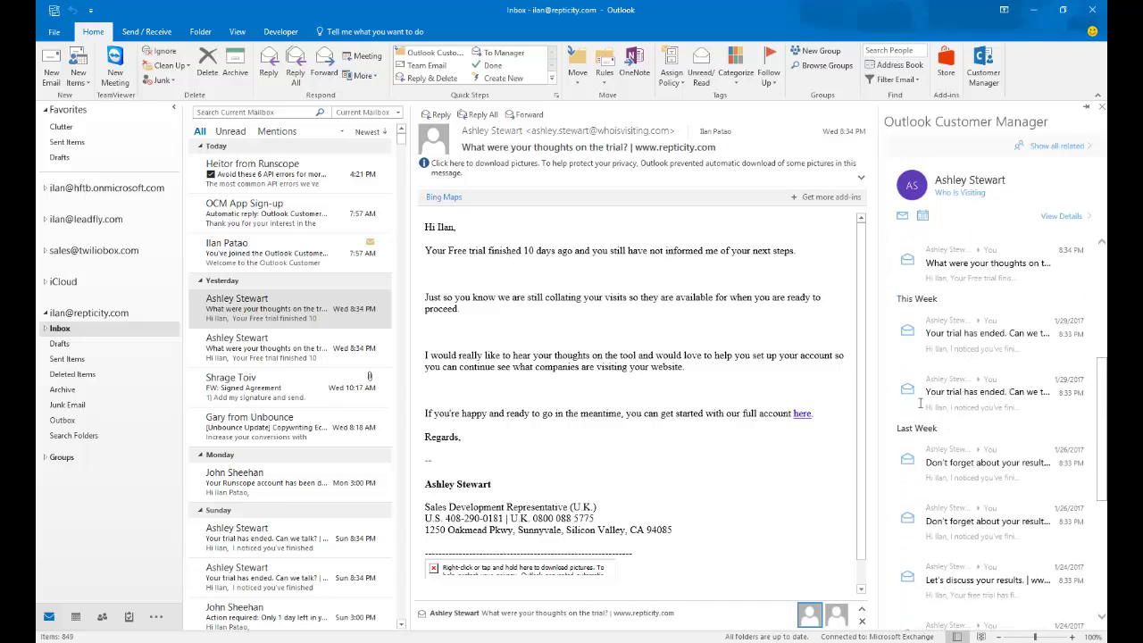
scroll(995, 442, "up", 9)
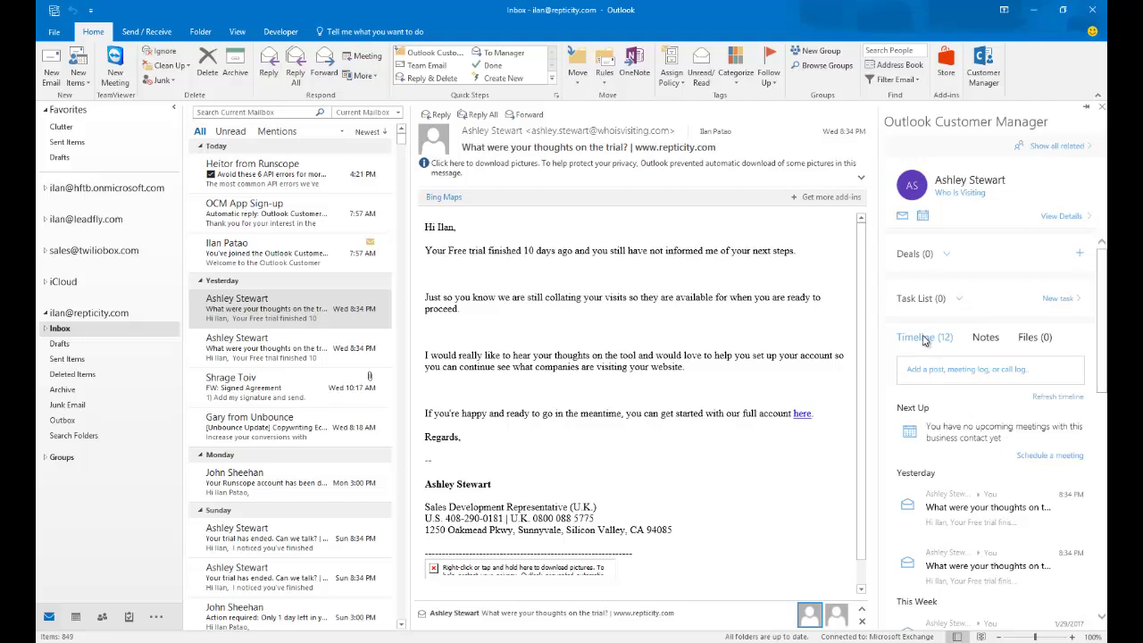
Step: Check the contact's Notes and Files tabs, then return to the Timeline
left_click(985, 336)
left_click(1032, 337)
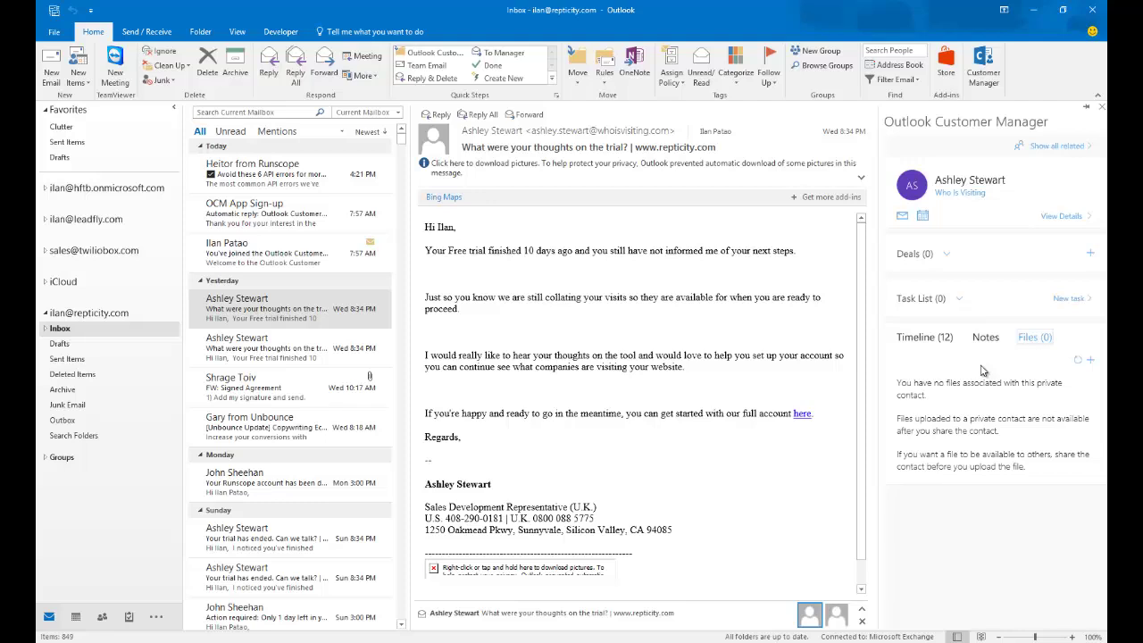
left_click(986, 338)
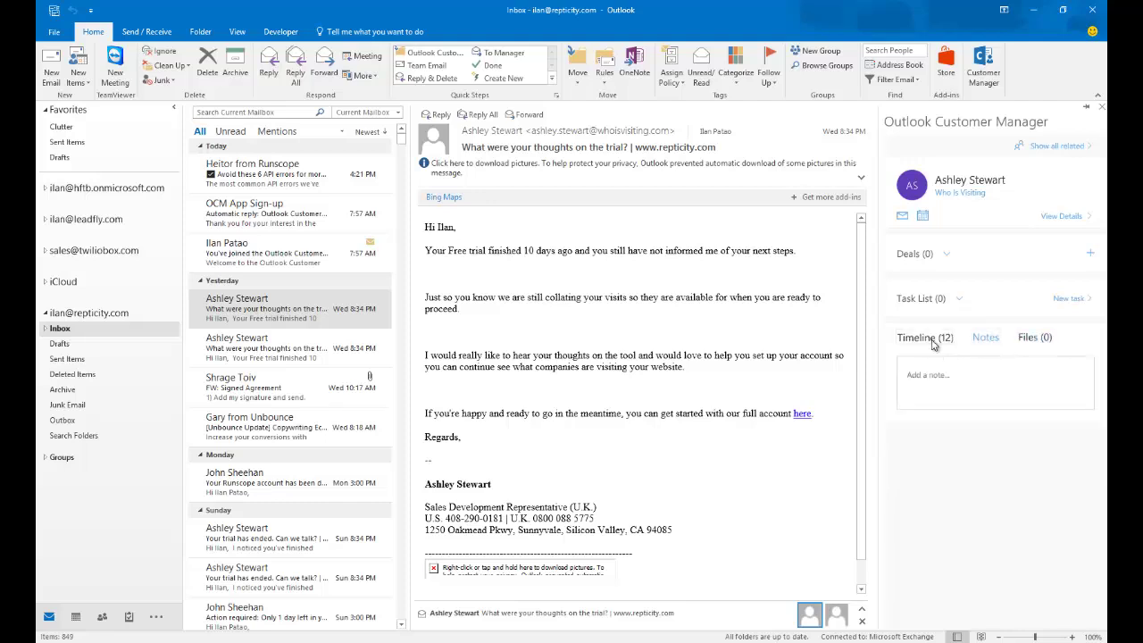
left_click(933, 343)
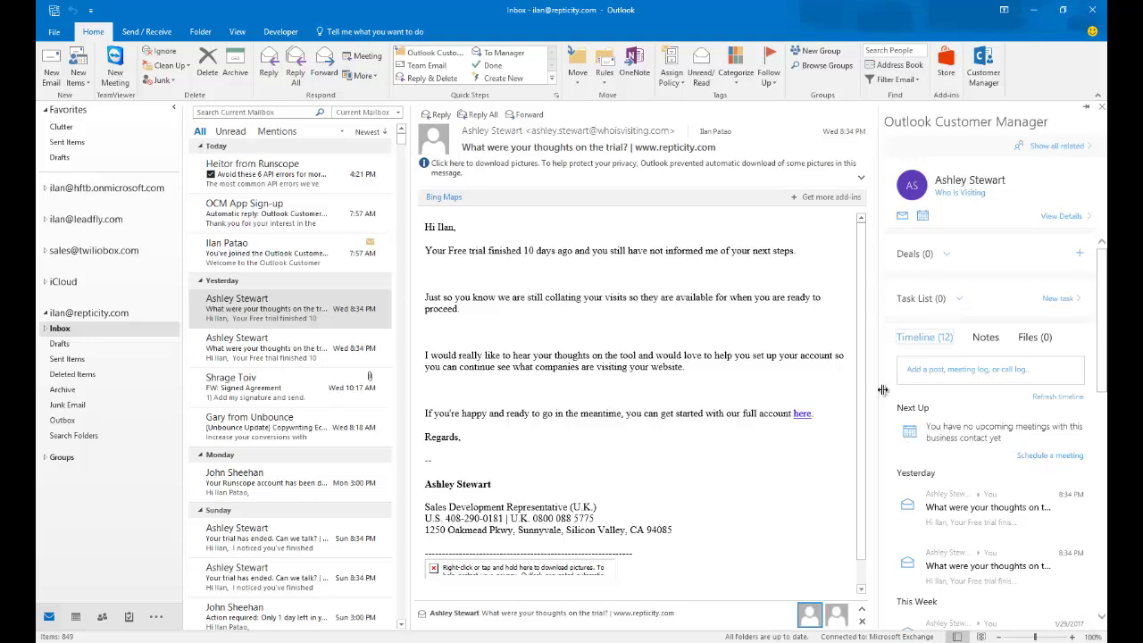
left_click(915, 368)
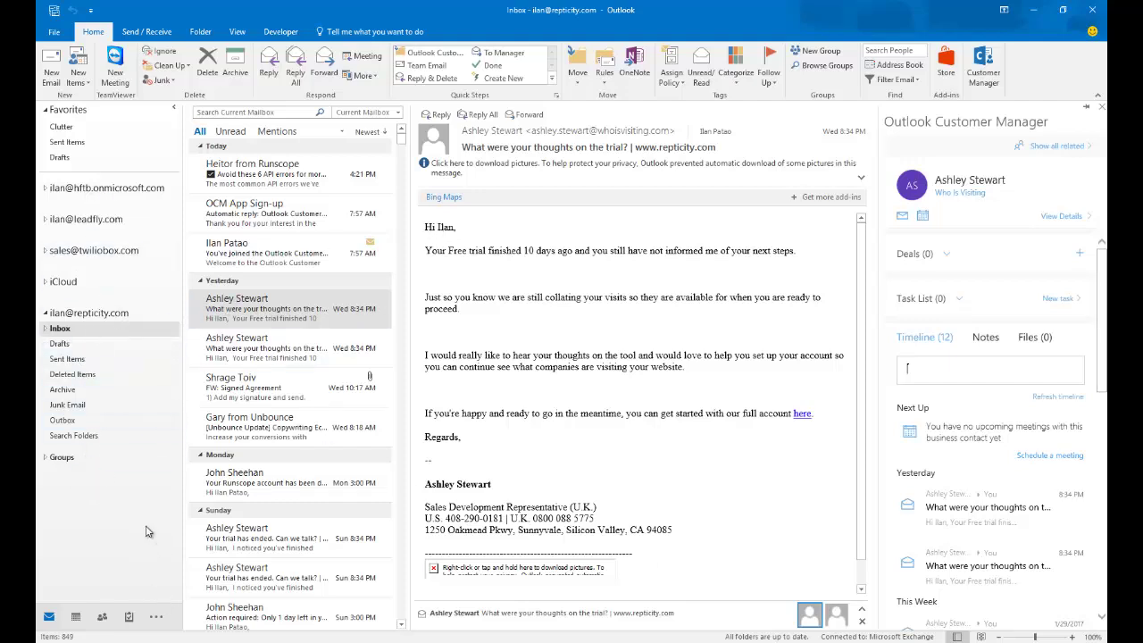
left_click(160, 626)
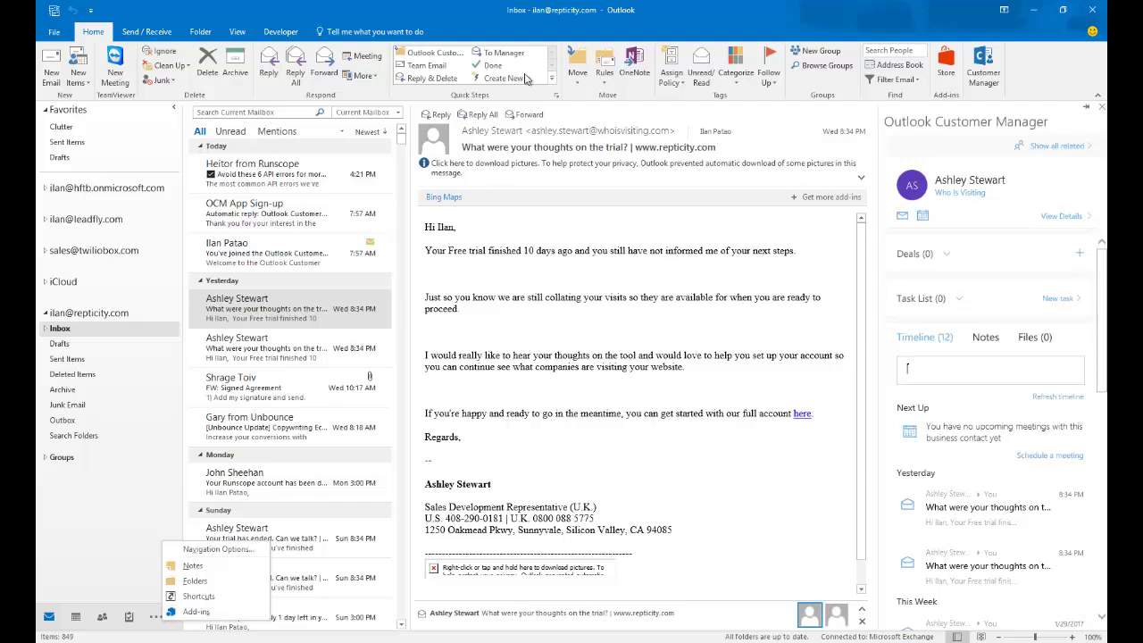
Step: Add the Add-ins command from All Commands to a new custom ribbon tab group
left_click(523, 9)
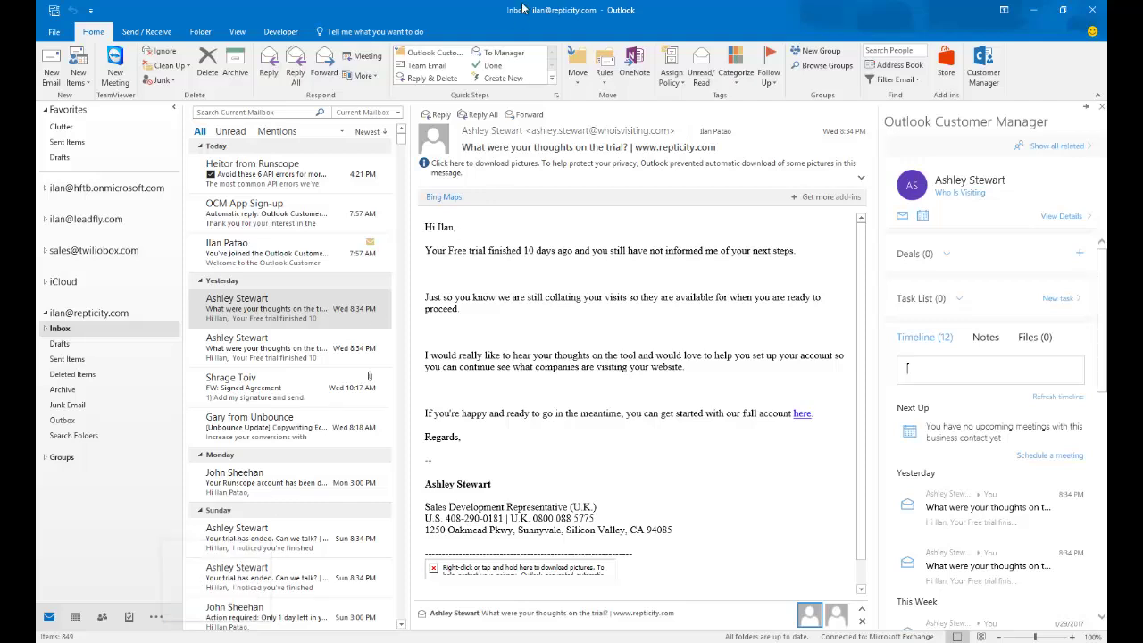
right_click(193, 26)
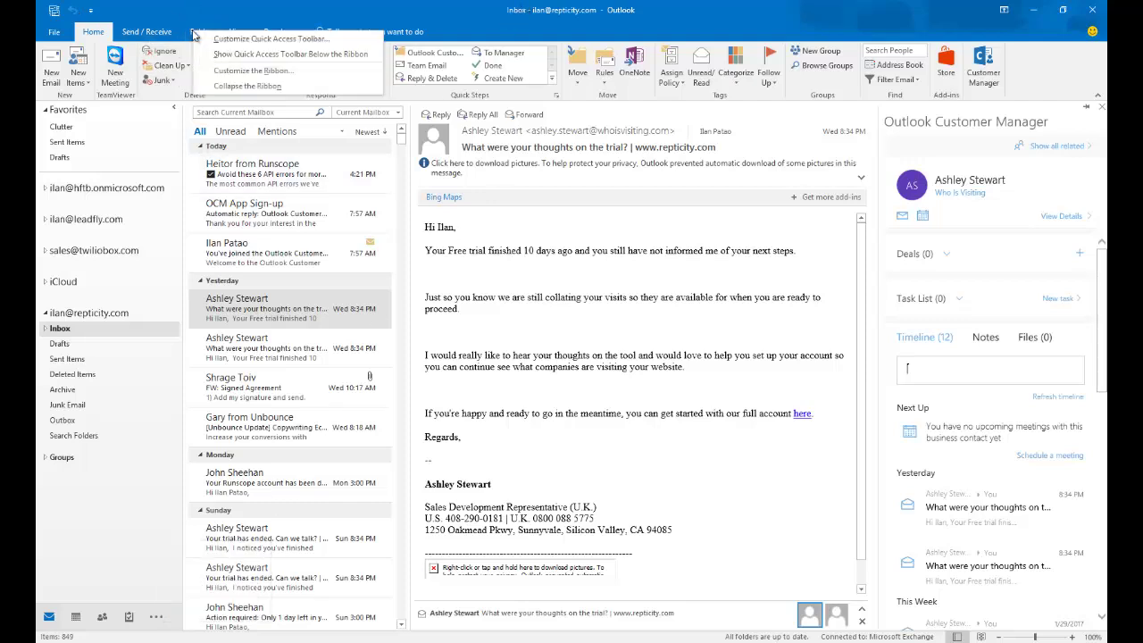
left_click(284, 75)
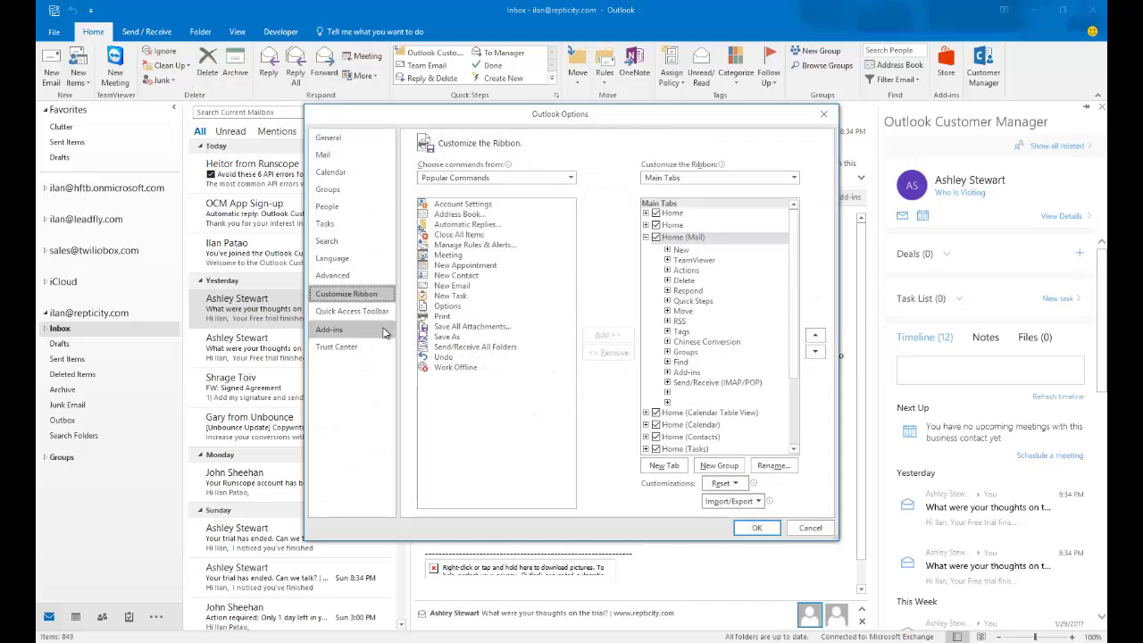
scroll(720, 443, "down", 3)
left_click(686, 448)
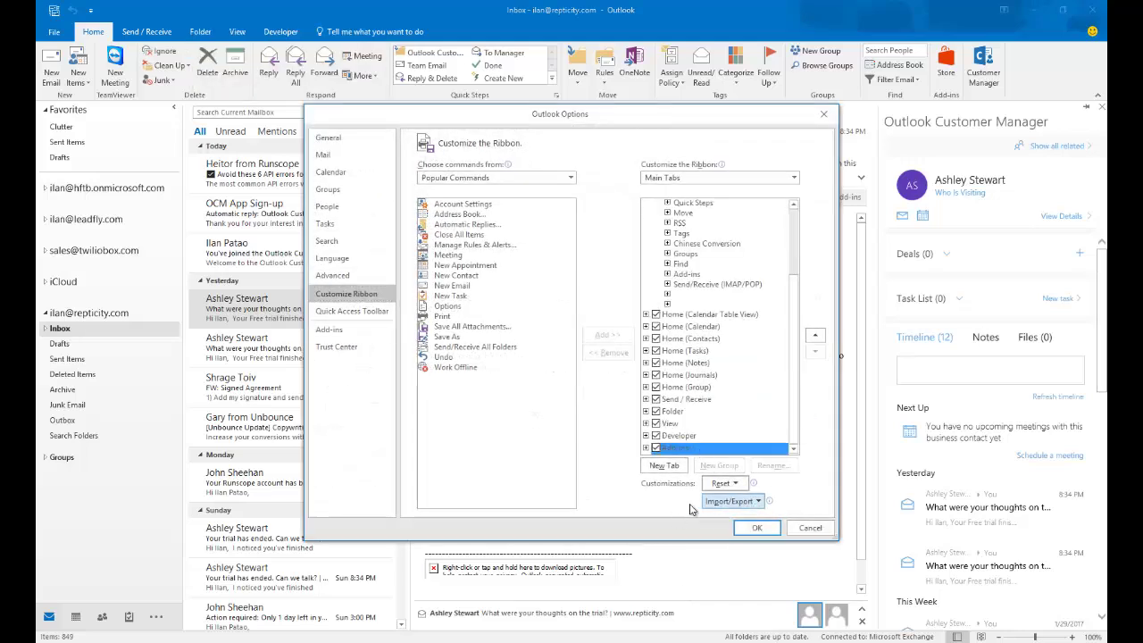
left_click(663, 465)
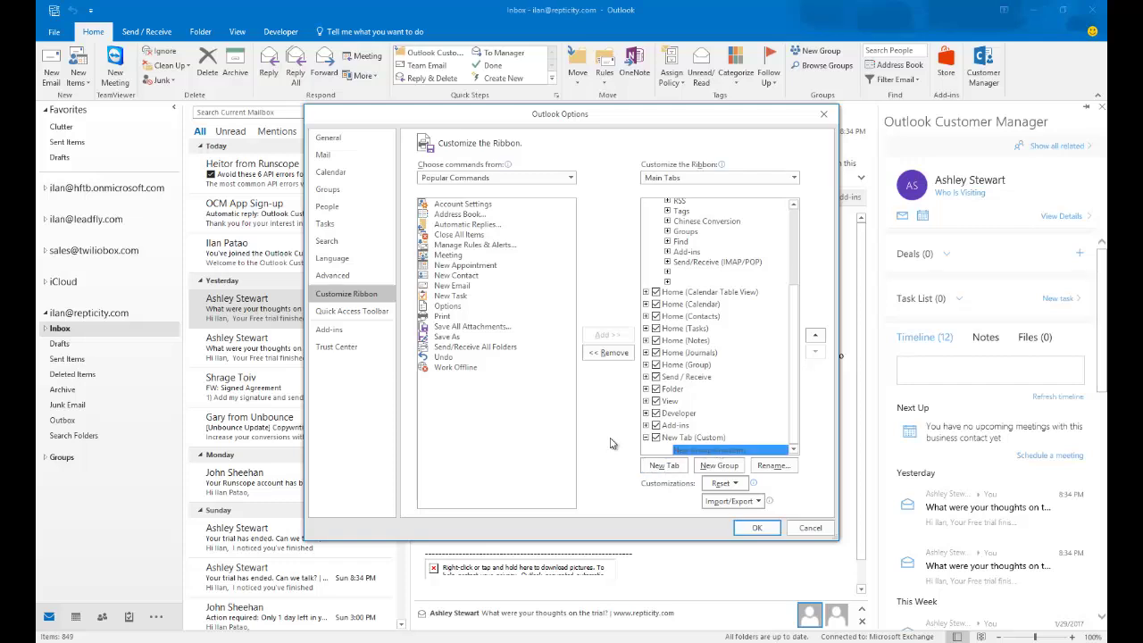
left_click(570, 177)
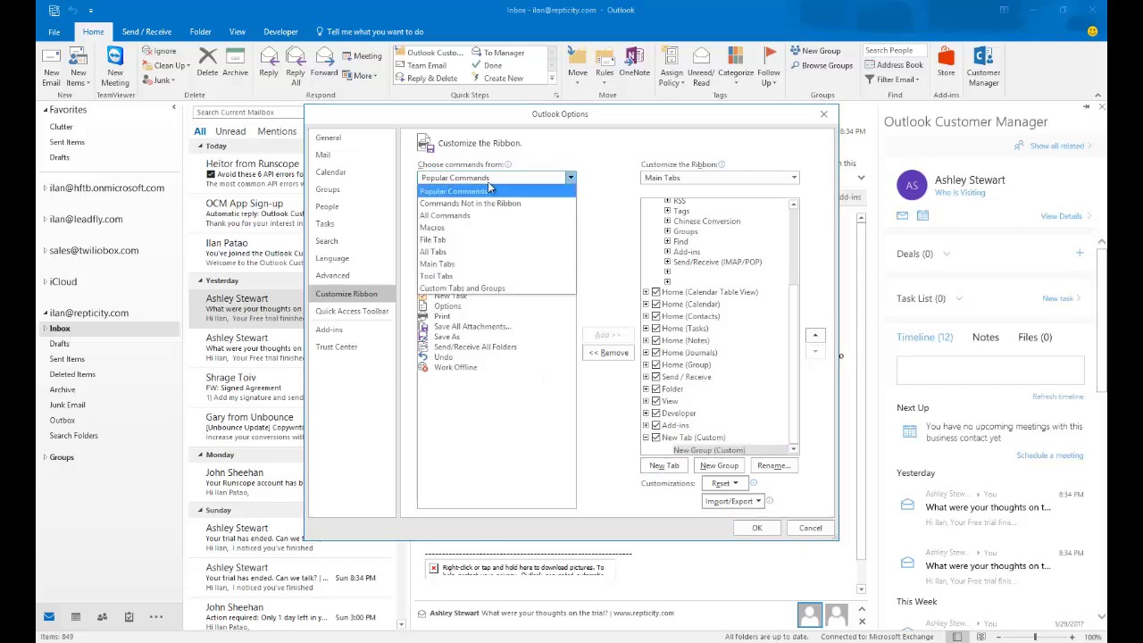
left_click(456, 217)
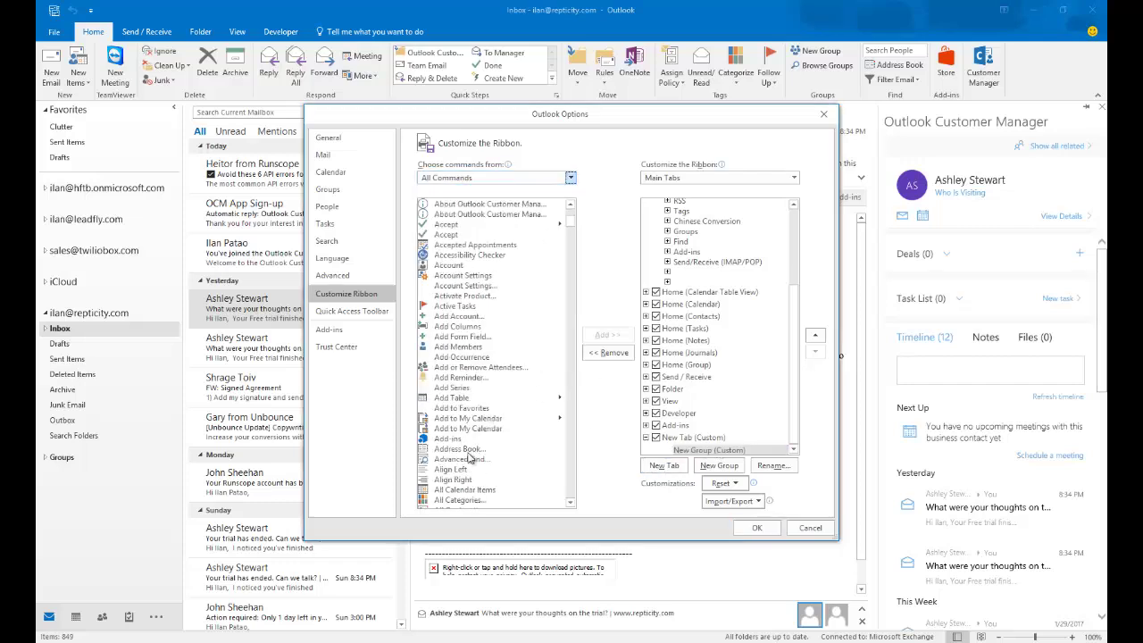
left_click(460, 448)
left_click(607, 334)
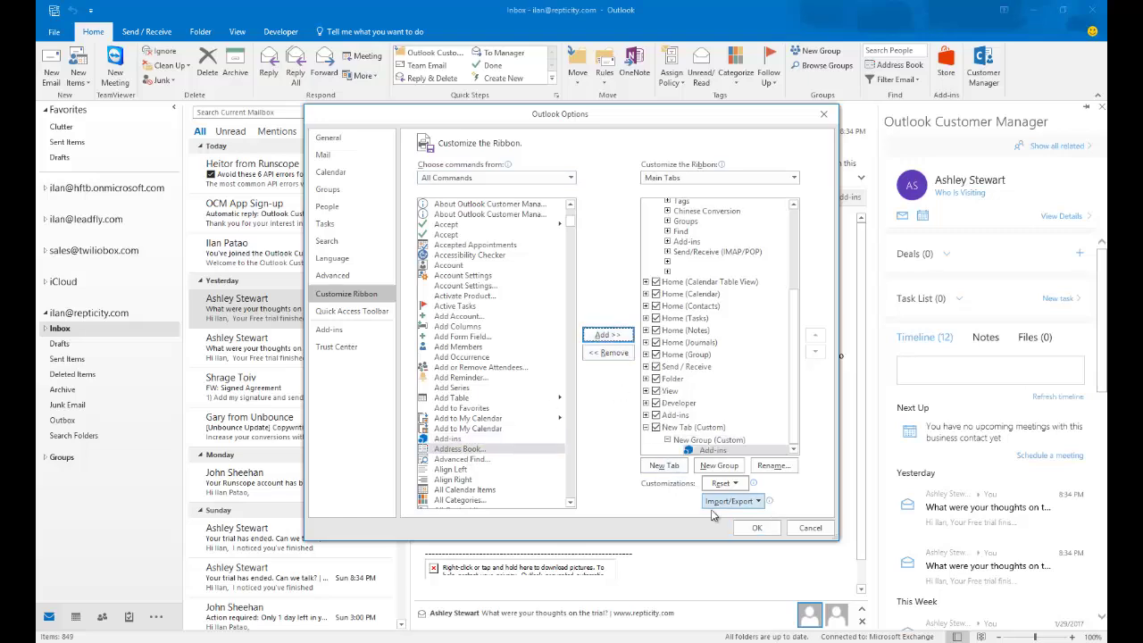
left_click(757, 527)
Step: Open Outlook Customer Manager's Today view using Add-ins on the new tab
left_click(332, 32)
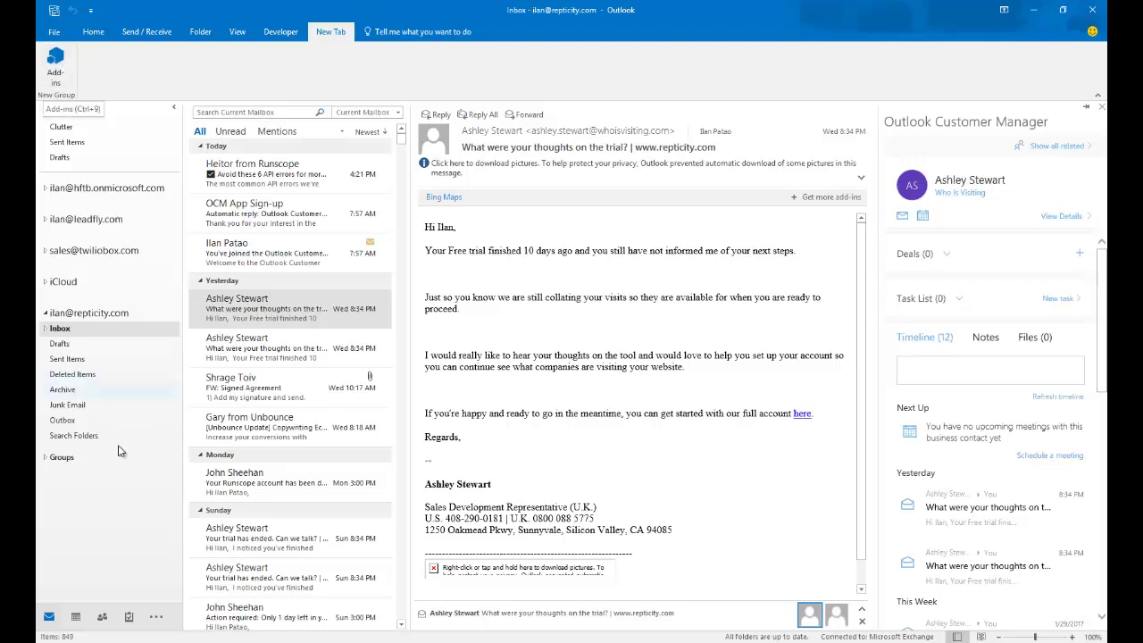
left_click(168, 612)
left_click(117, 525)
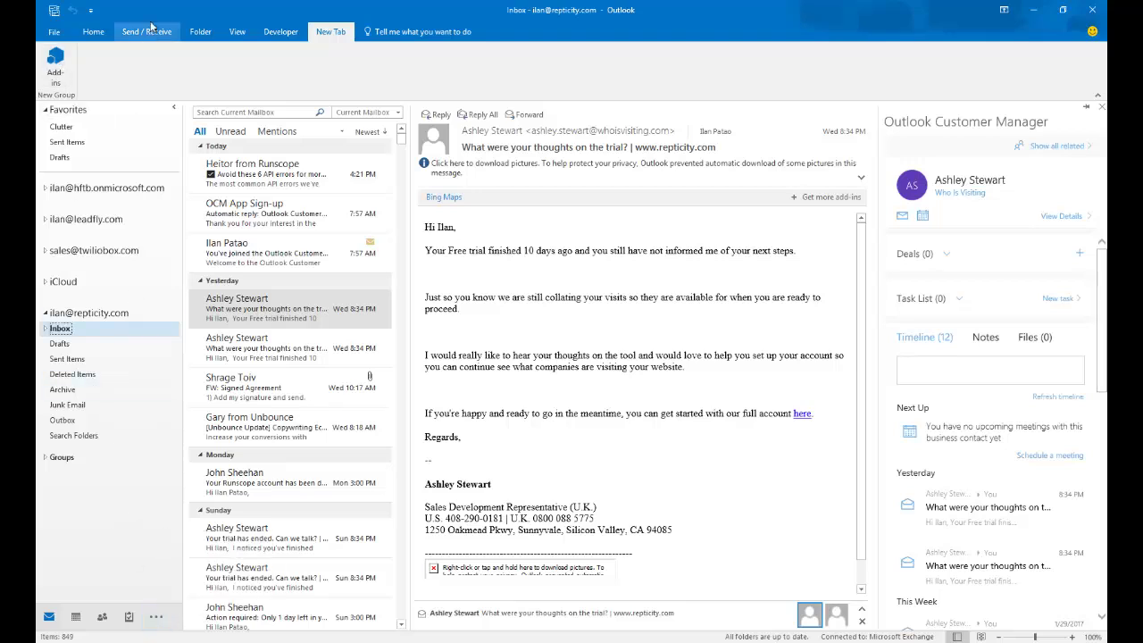
left_click(54, 63)
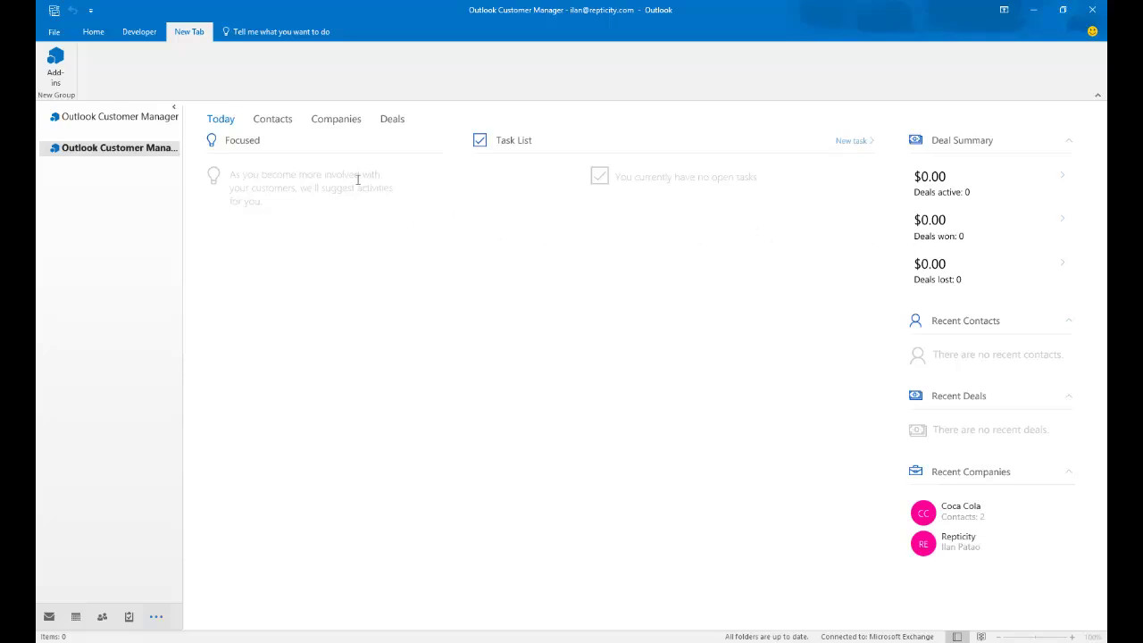
Step: Show the four business contacts in the Contacts list and click into the search box
left_click(271, 125)
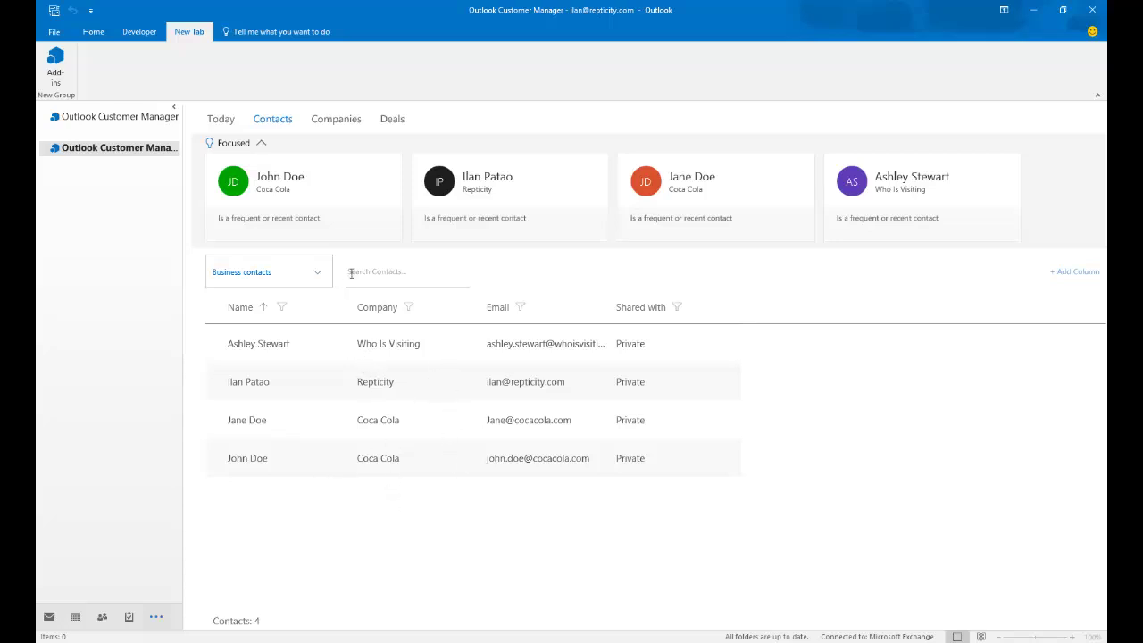
left_click(392, 270)
Step: Dismiss the Company filter and Add Column options, collapse Focused, and open the Who Is Visiting contact's details
left_click(408, 306)
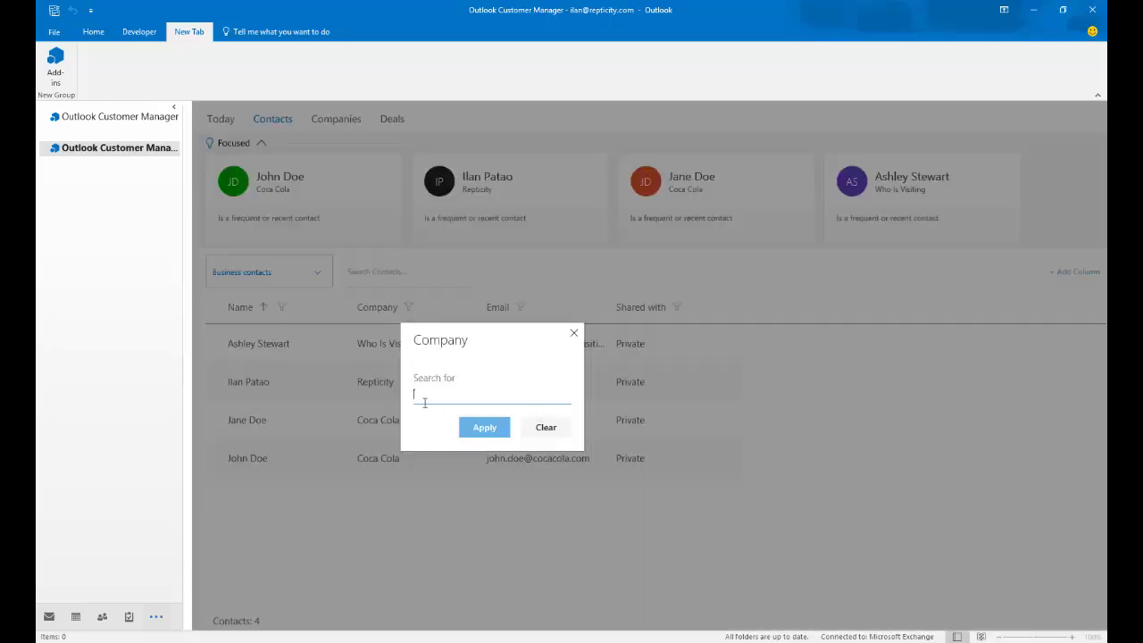
left_click(575, 332)
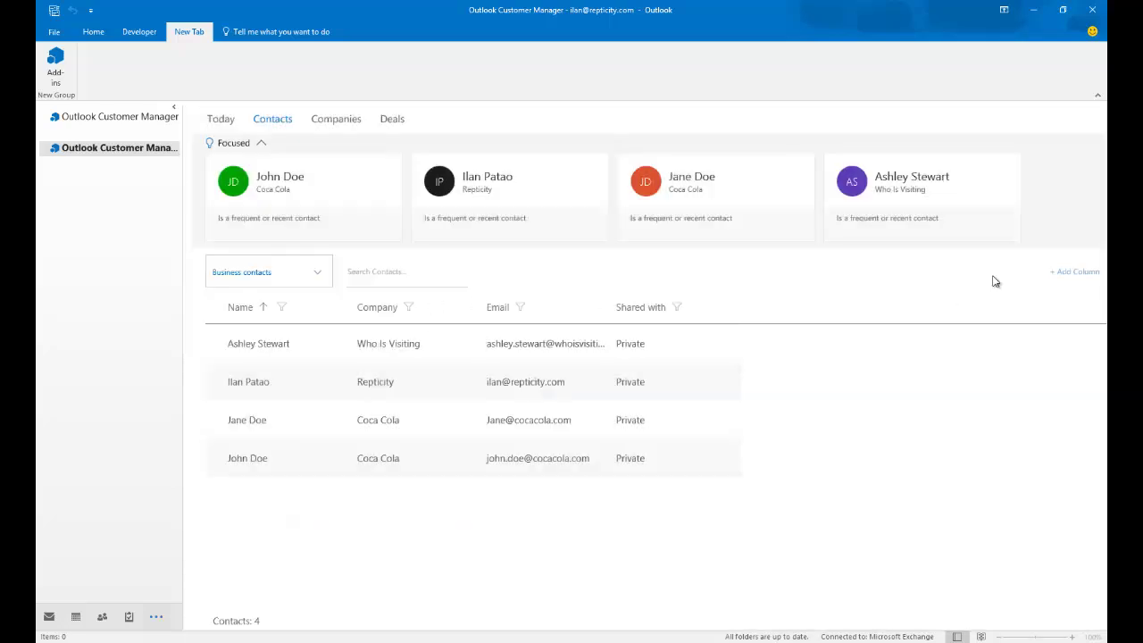
left_click(1091, 272)
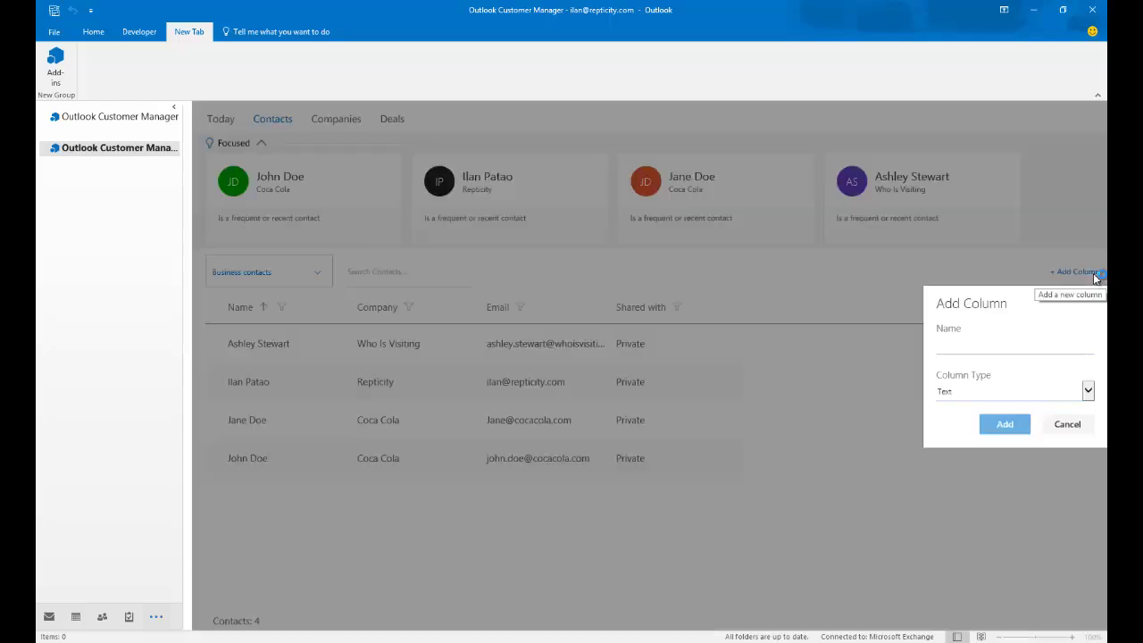
left_click(1086, 391)
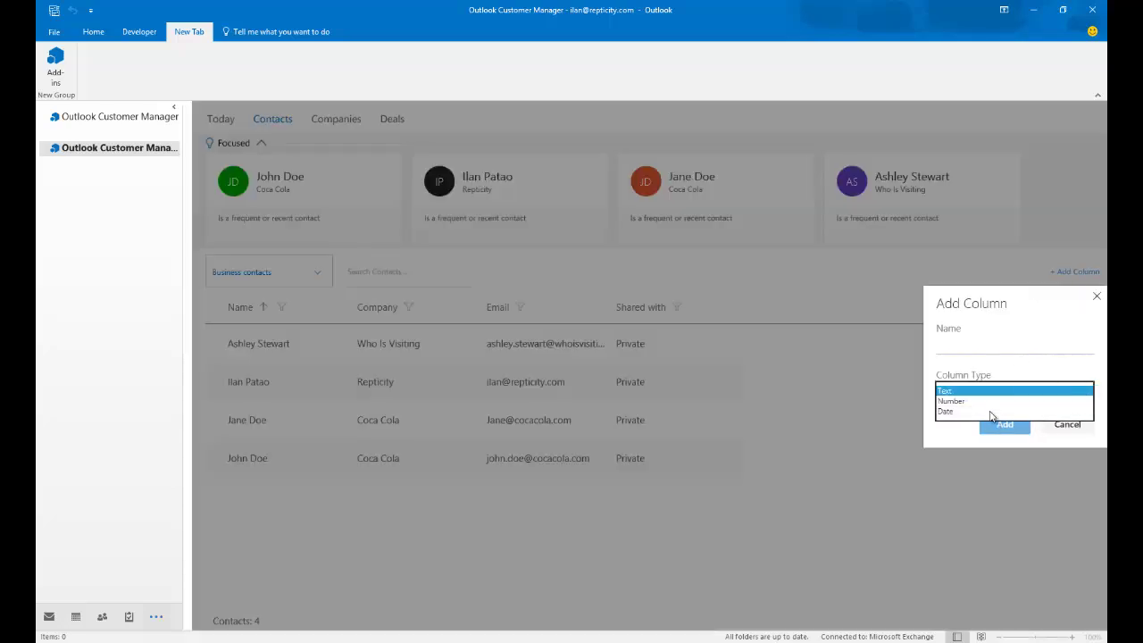
left_click(1014, 391)
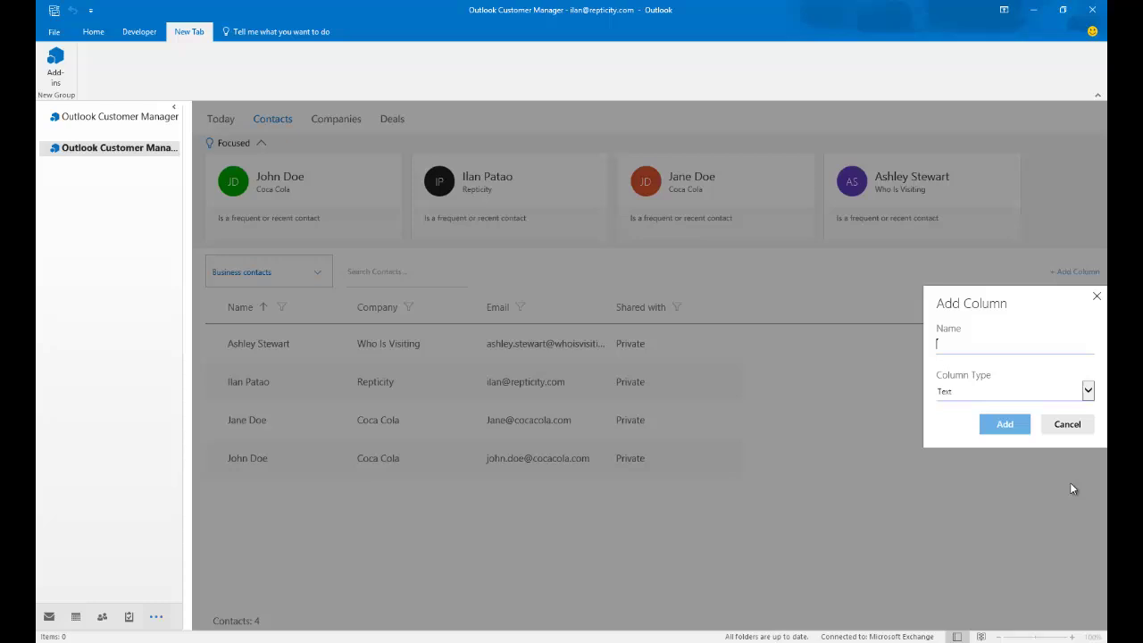
left_click(1068, 425)
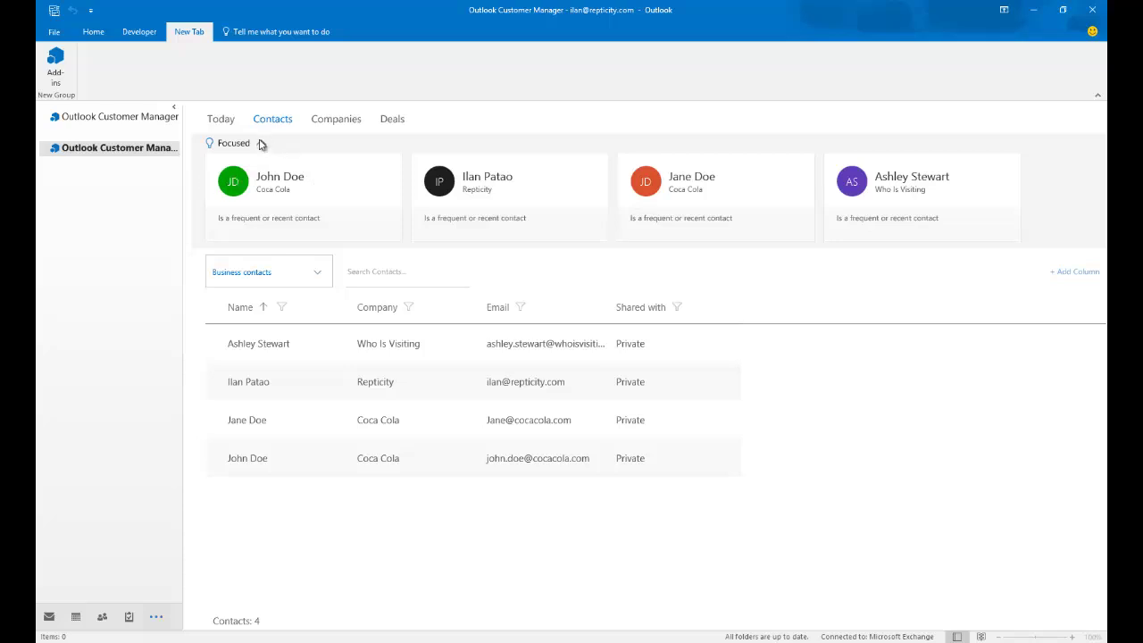
left_click(262, 143)
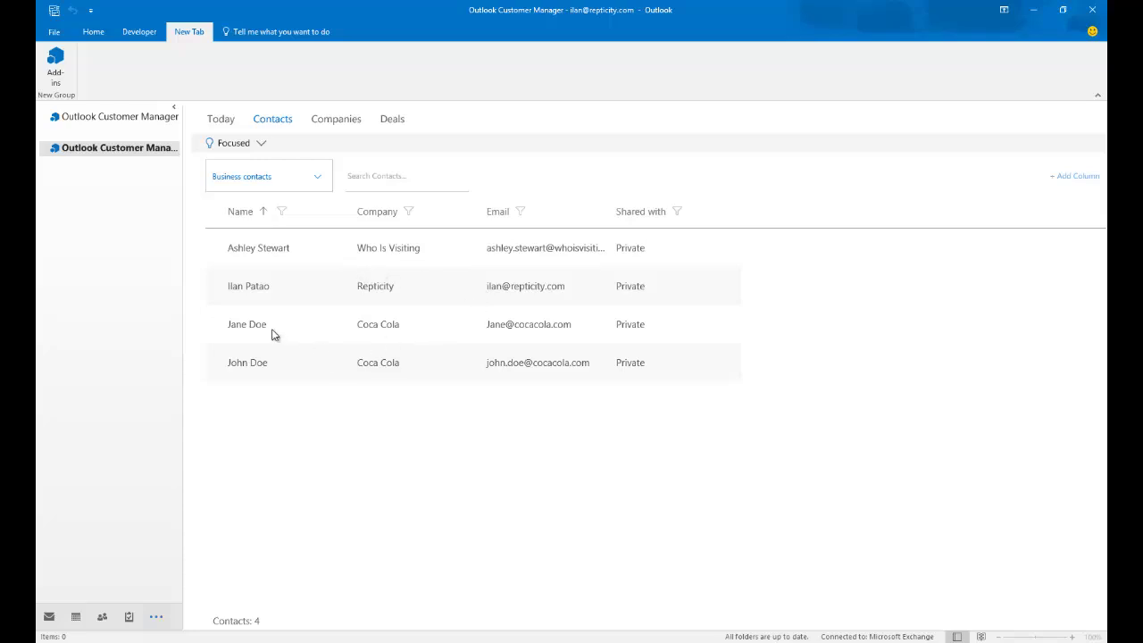
left_click(315, 248)
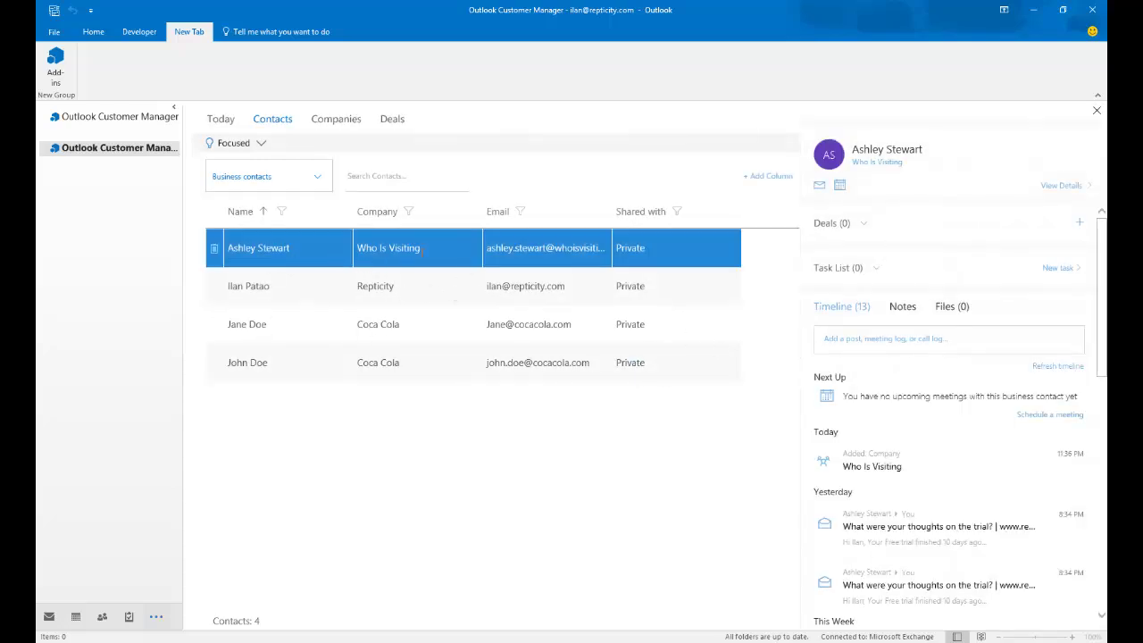
scroll(953, 402, "down", 10)
scroll(954, 403, "up", 9)
scroll(954, 406, "up", 1)
left_click(354, 293)
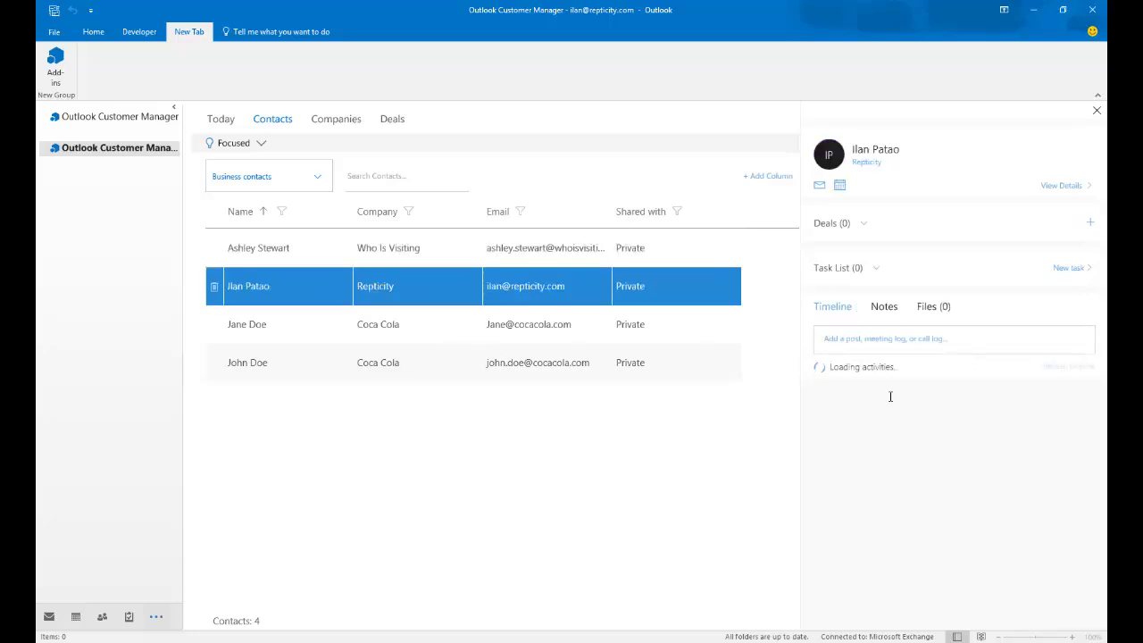
scroll(893, 490, "down", 6)
scroll(897, 491, "up", 4)
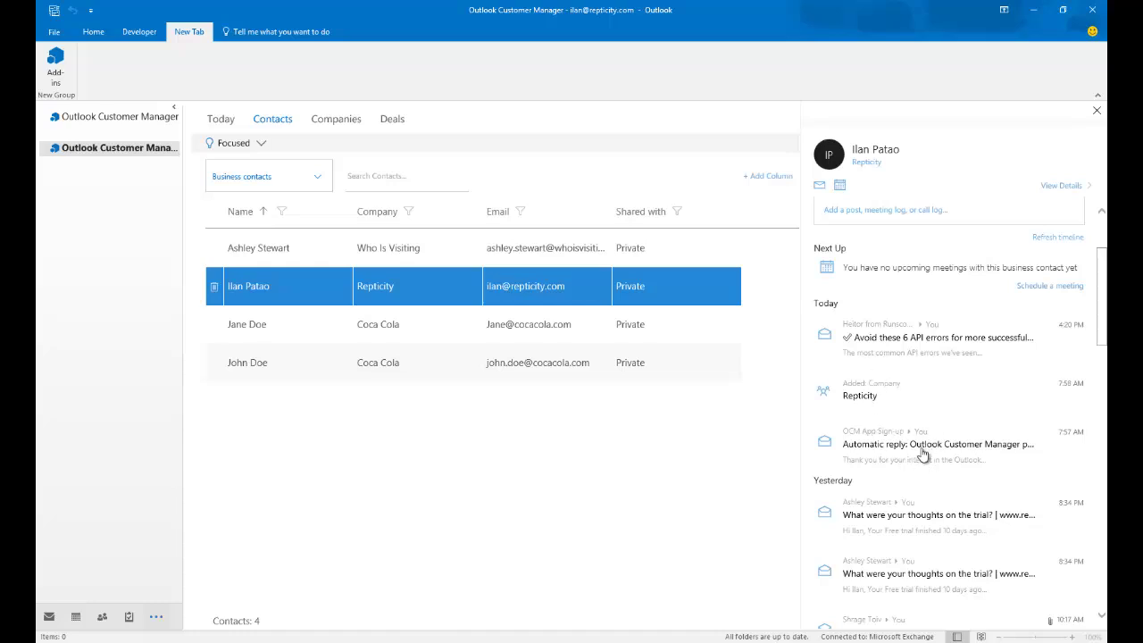
scroll(920, 428, "down", 3)
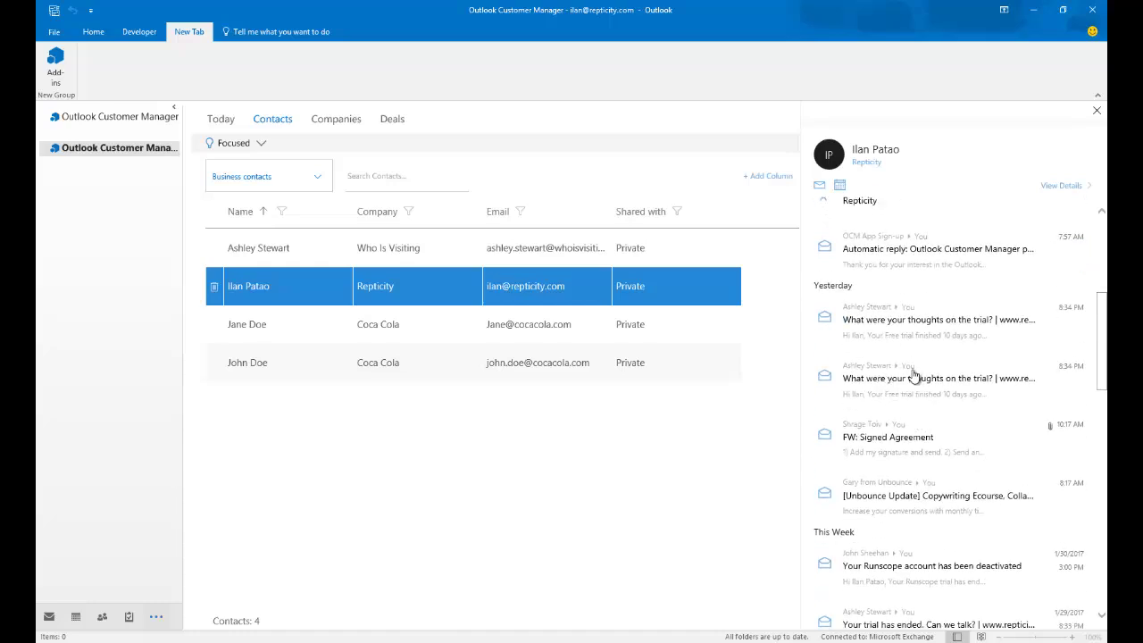
scroll(916, 377, "down", 3)
scroll(922, 372, "up", 8)
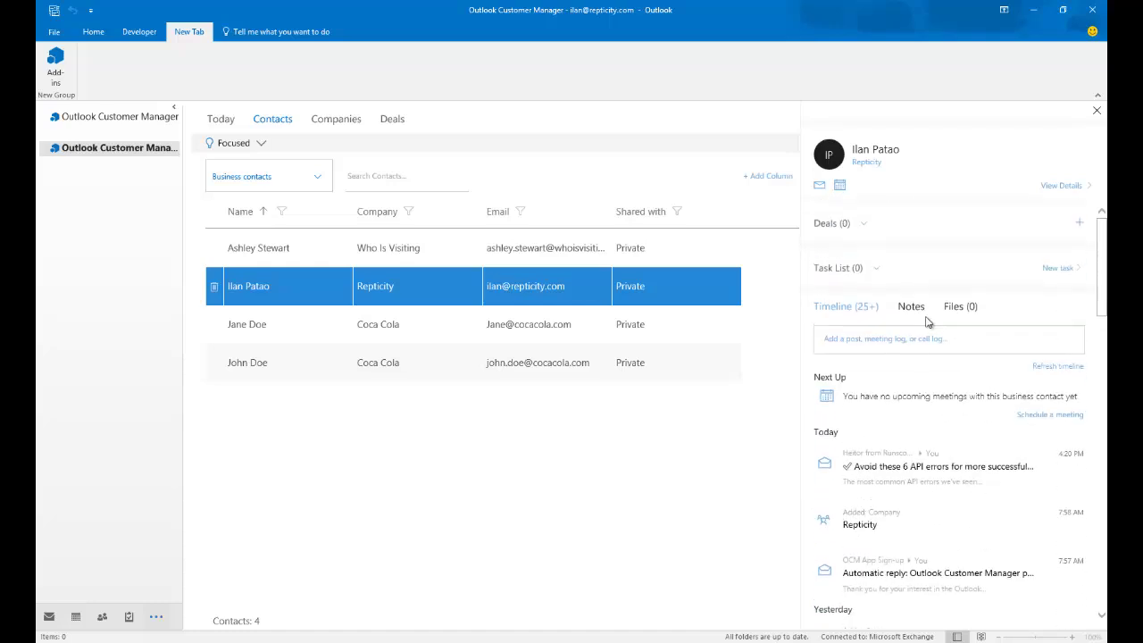
left_click(277, 248)
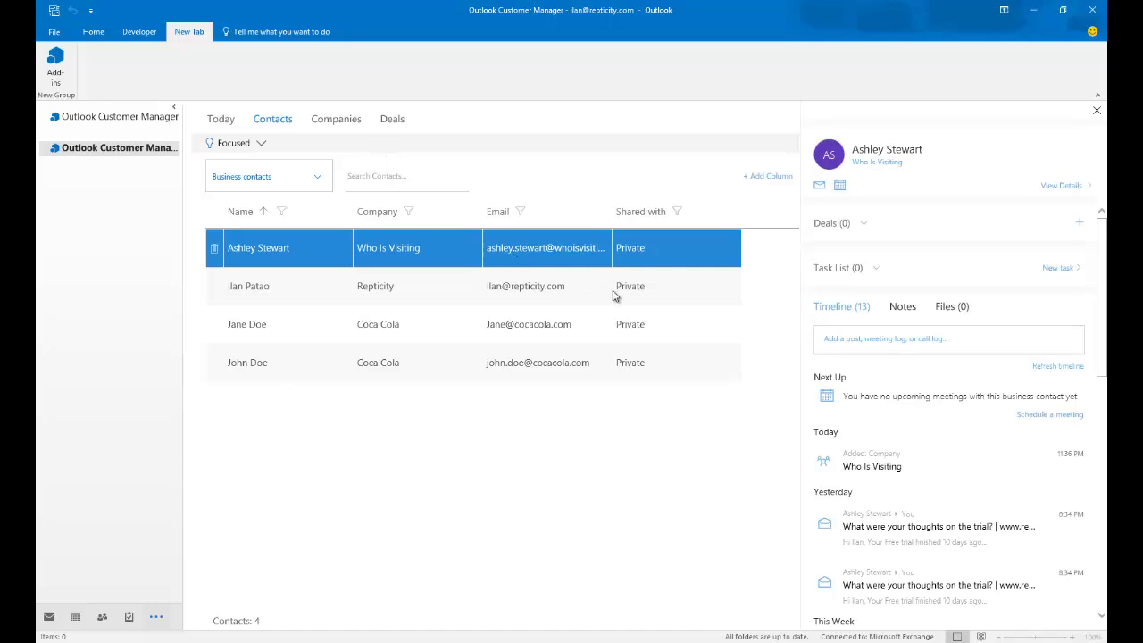
Step: Browse Coca Cola's company details and linked contact, then switch to the empty Deals list
left_click(348, 119)
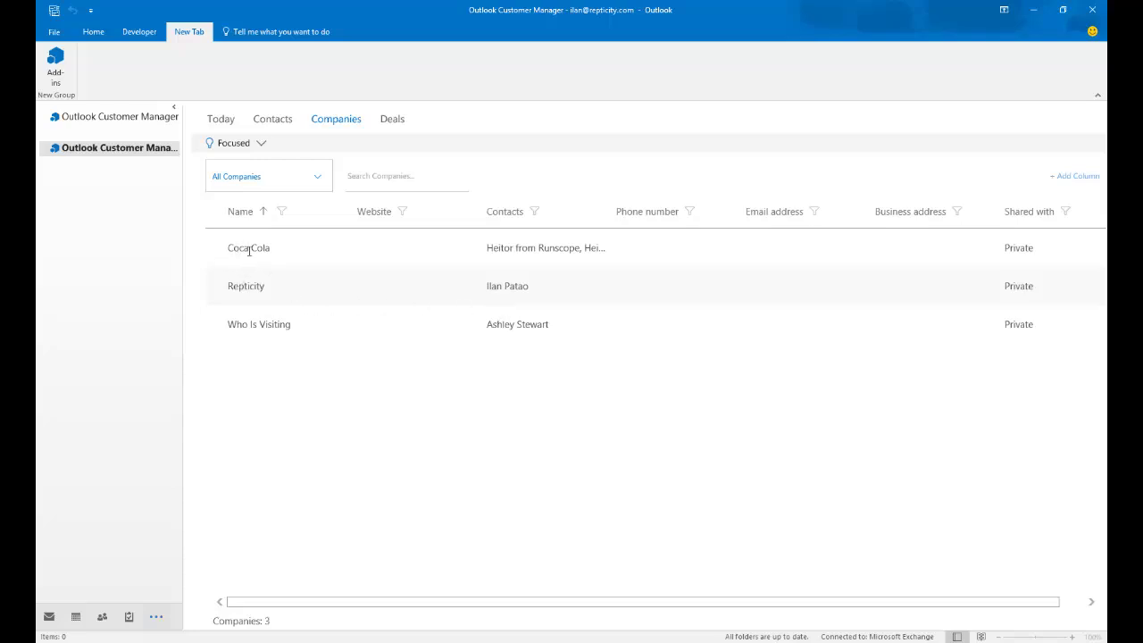
left_click(414, 244)
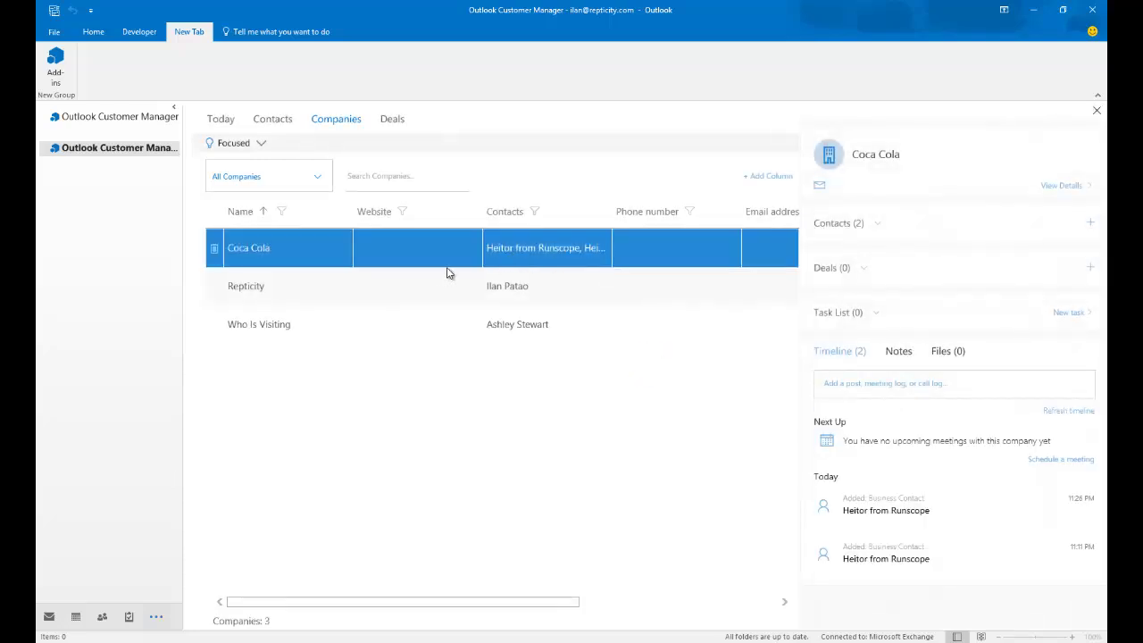
right_click(297, 253)
left_click(260, 265)
left_click(855, 229)
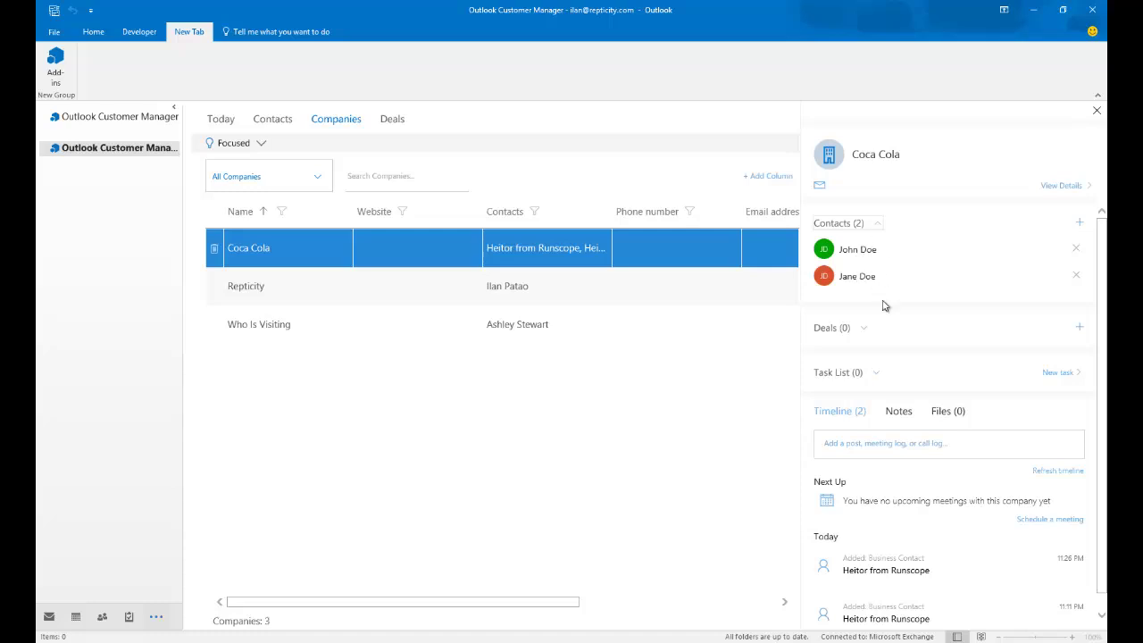
left_click(857, 250)
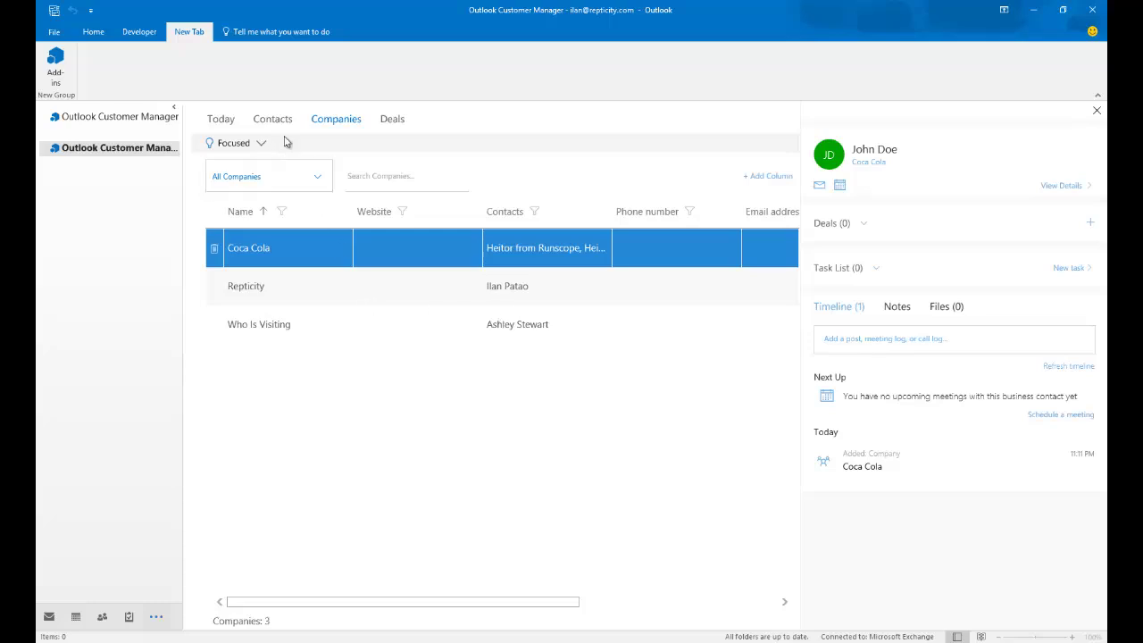
left_click(389, 125)
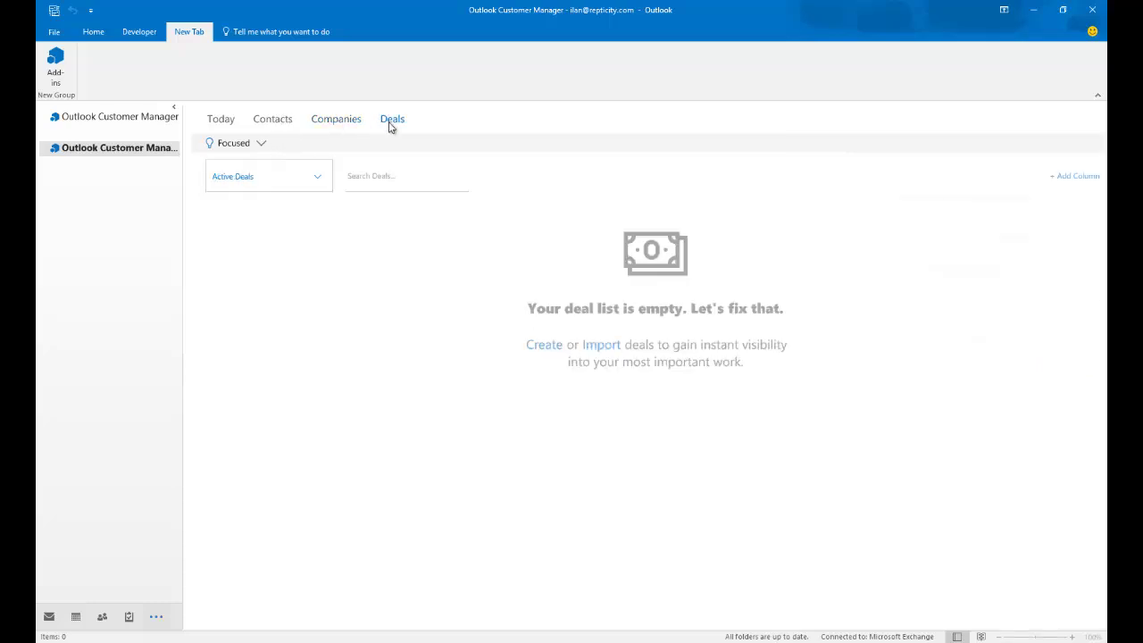
Step: Open the Who Is Visiting company's linked contact from the Companies list
left_click(288, 130)
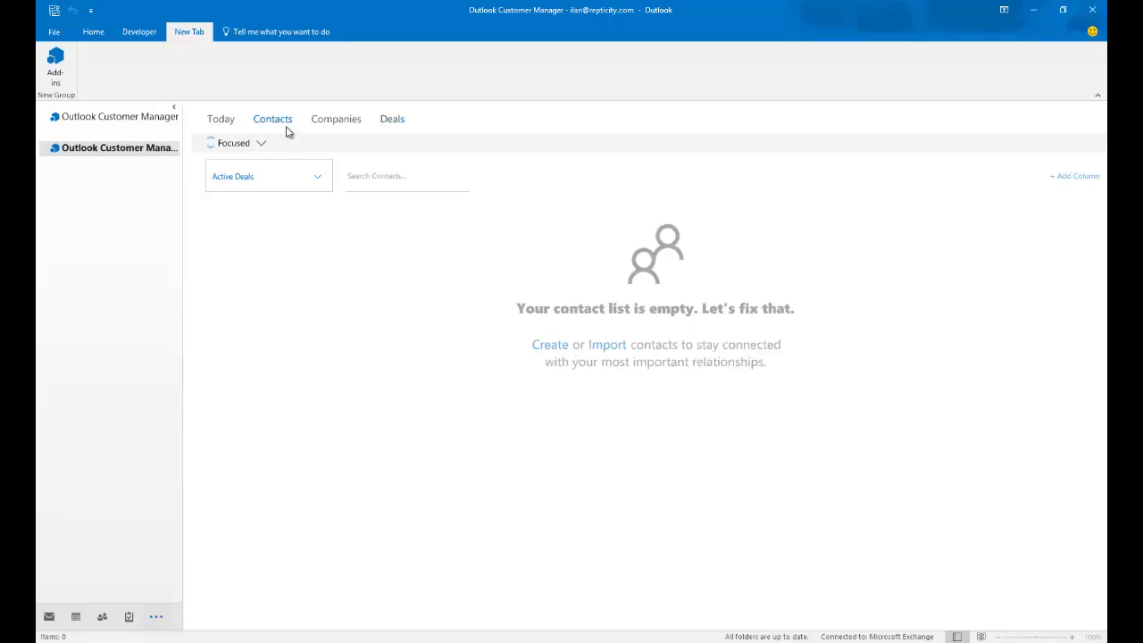
left_click(355, 120)
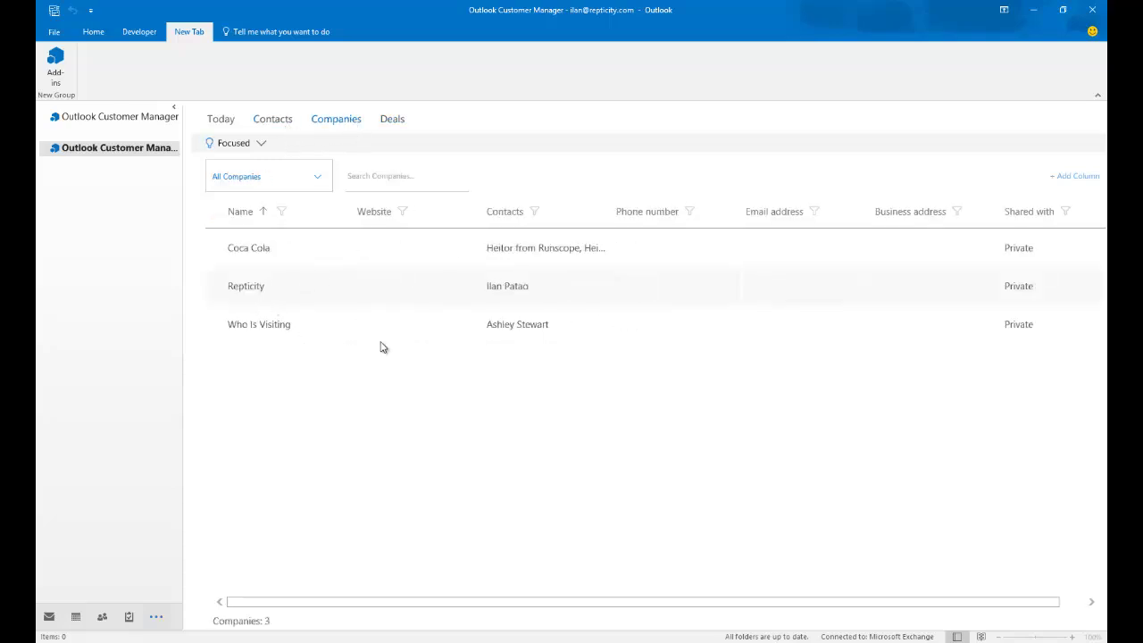
left_click(318, 328)
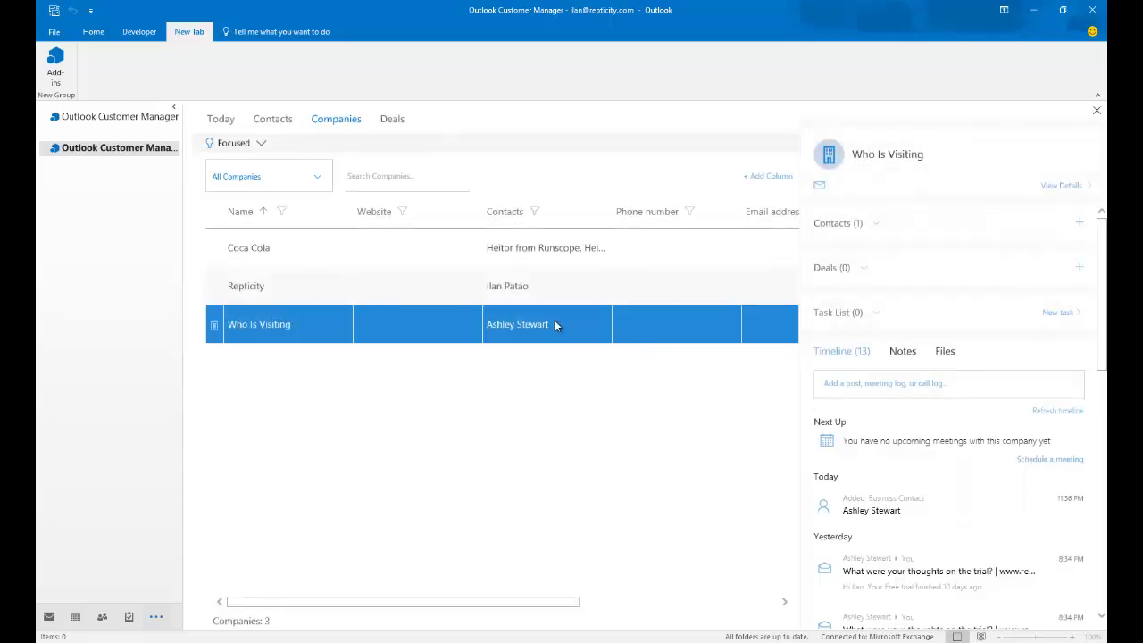
left_click(849, 230)
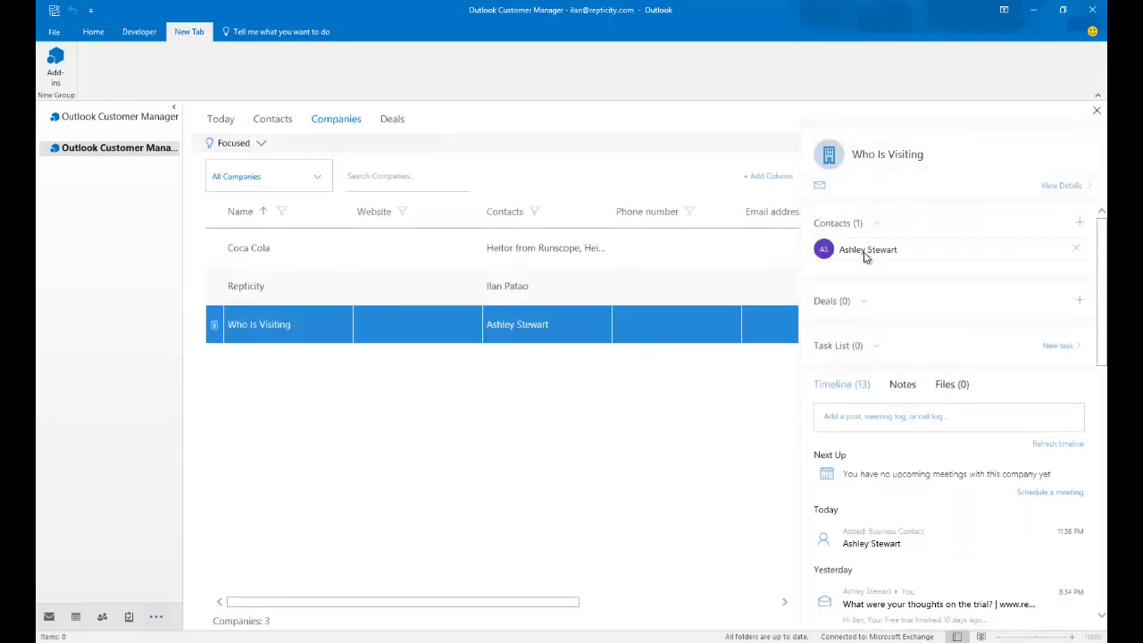
left_click(867, 249)
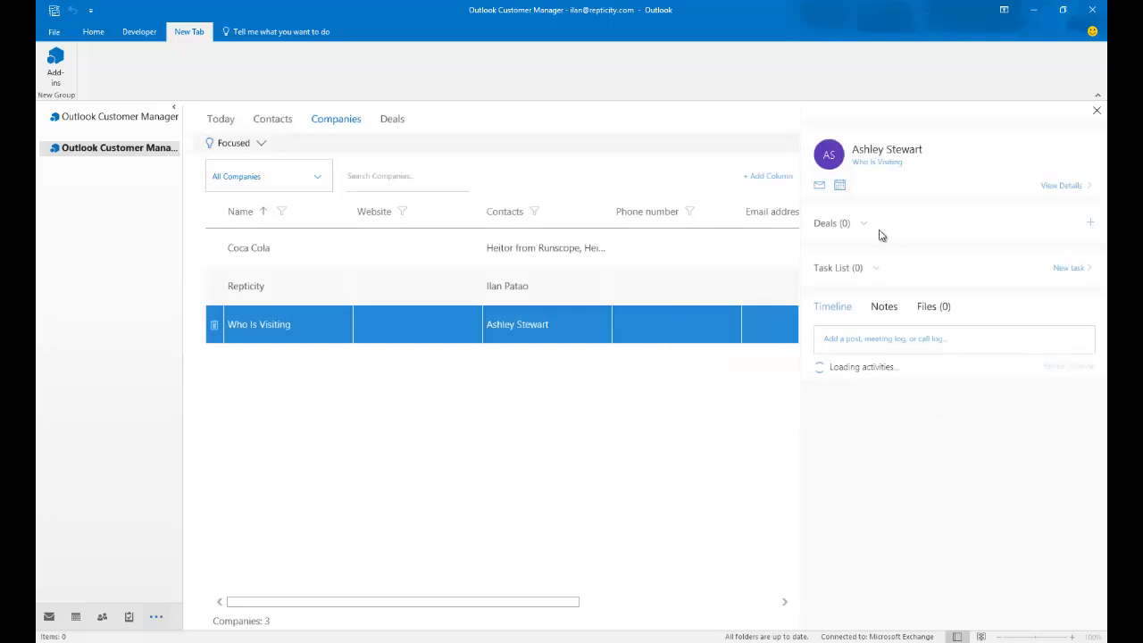
Step: Attempt a 'New Business' deal for that contact, then leave for Deals, discarding unsaved changes
left_click(1078, 224)
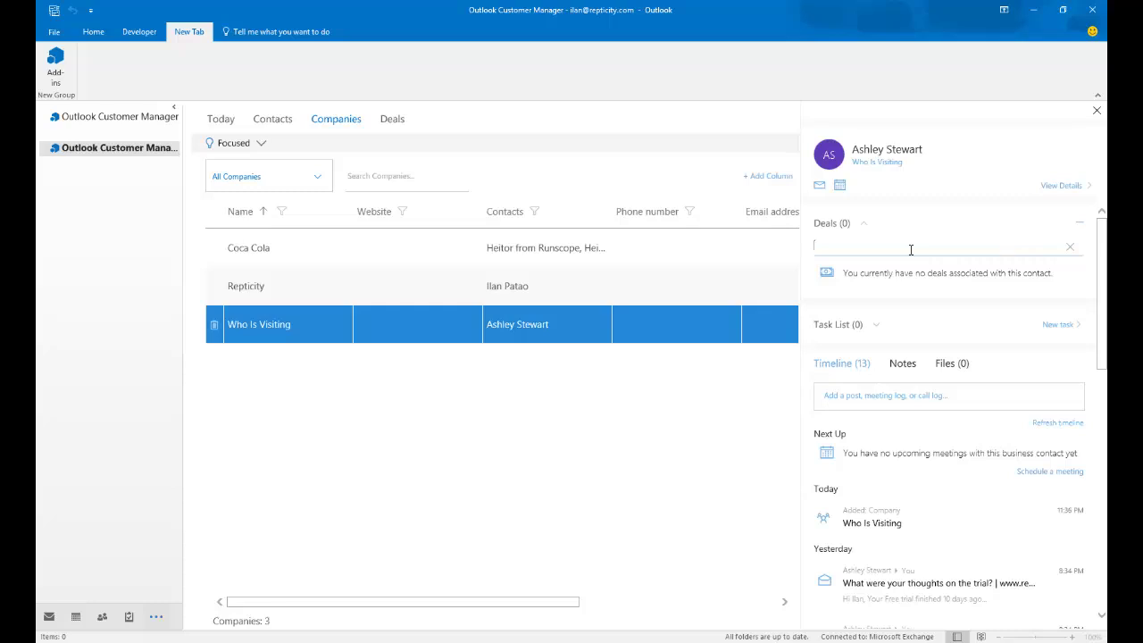
type("New Business")
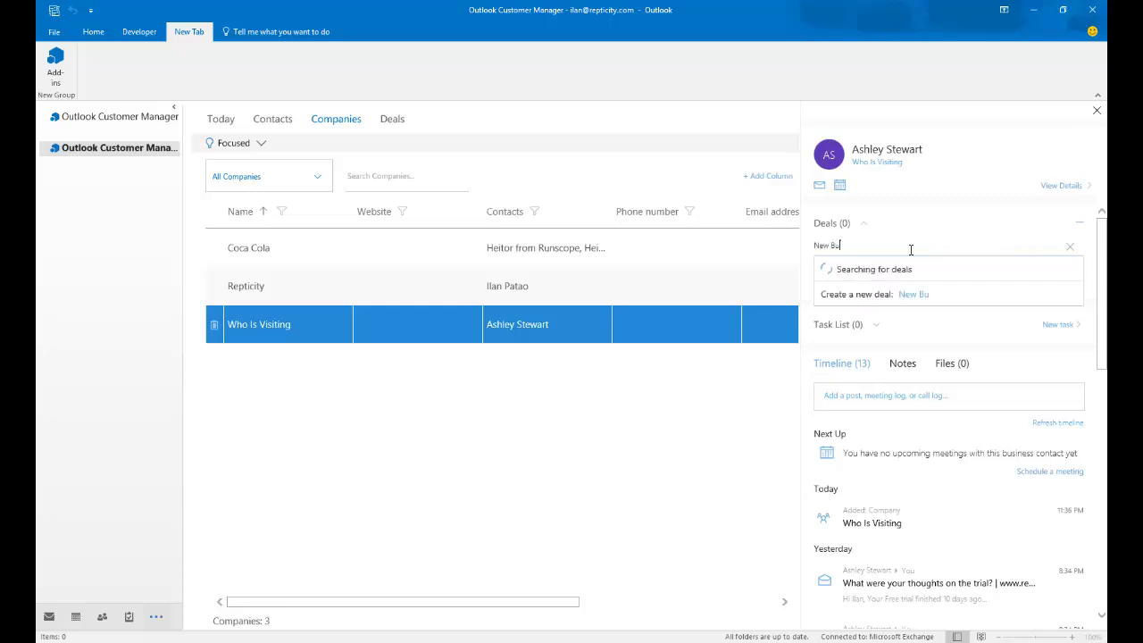
left_click(927, 293)
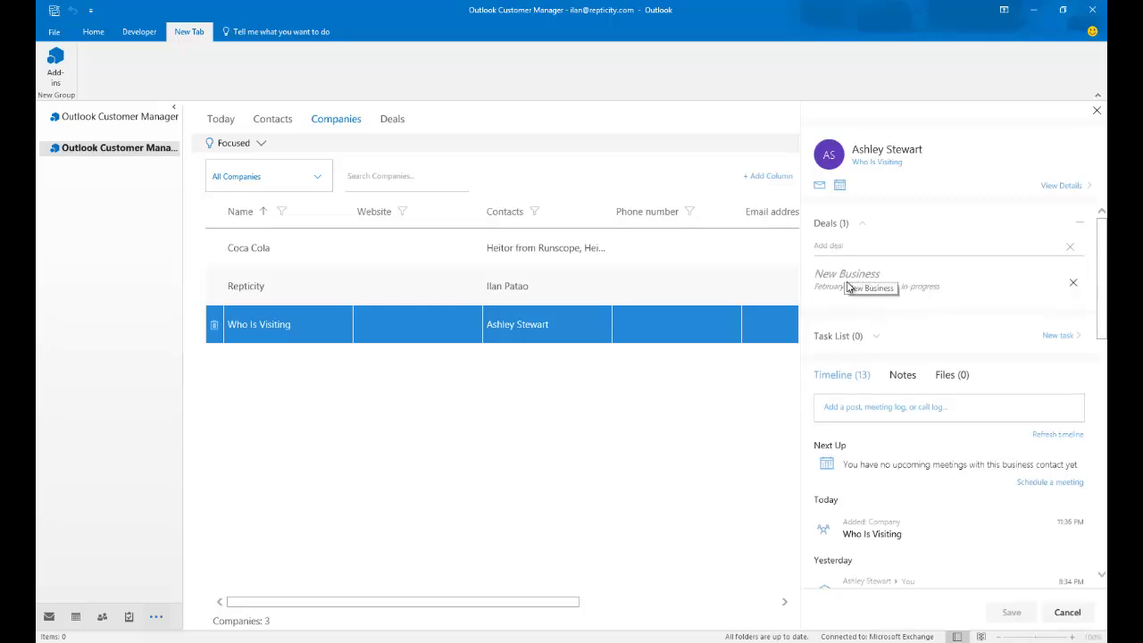
left_click(398, 119)
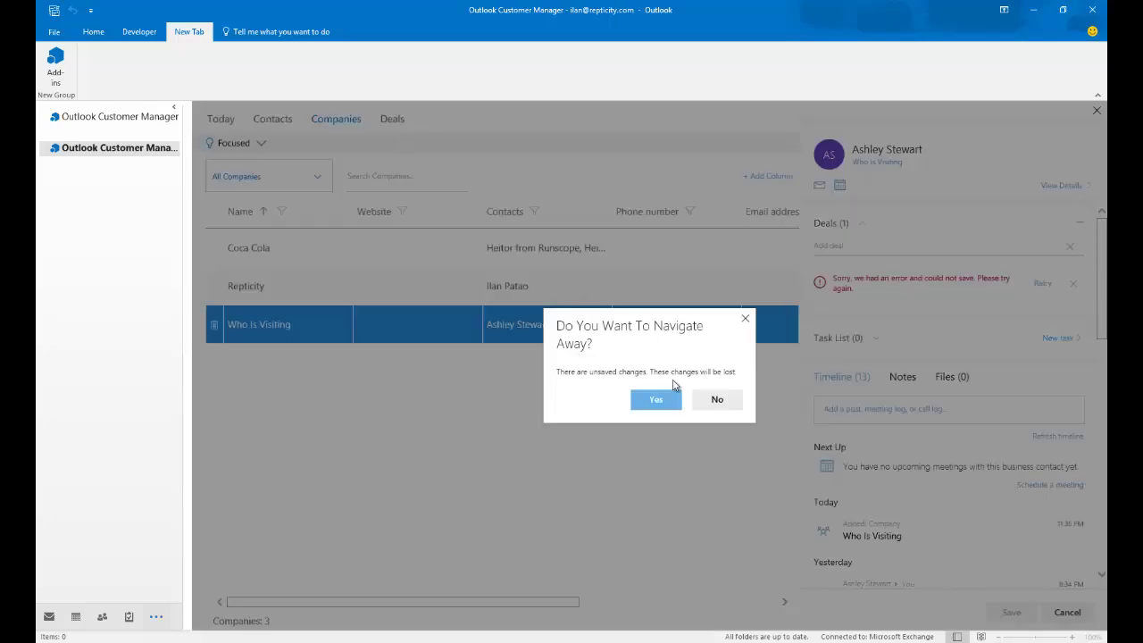
left_click(655, 400)
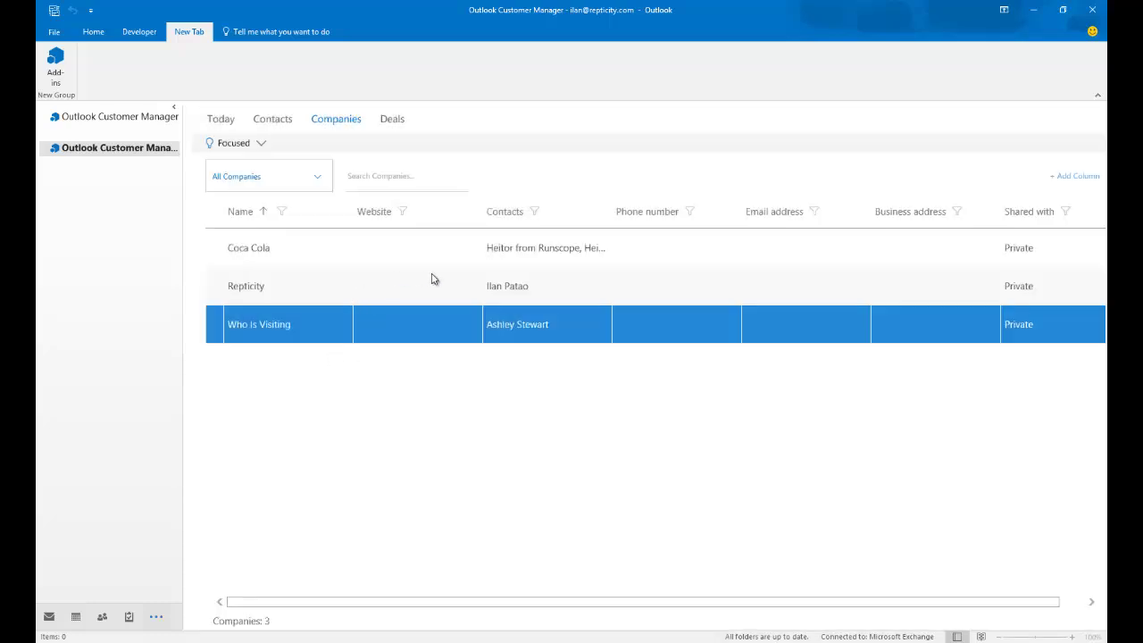
Step: Retry creating the failed New Business deal from the Deals list
left_click(392, 119)
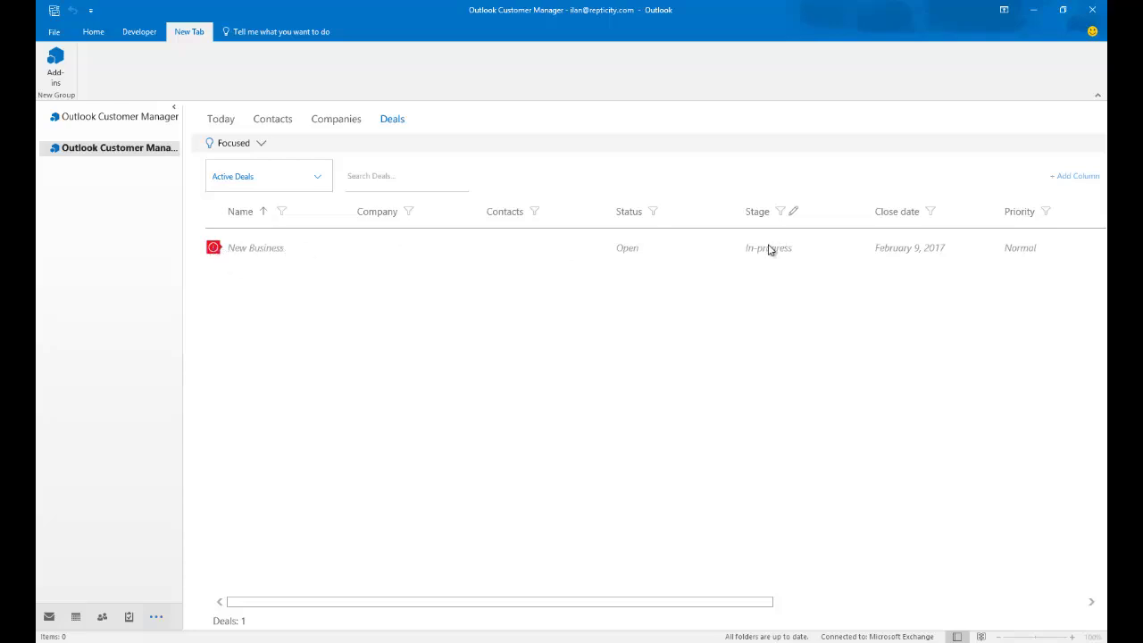
left_click(217, 257)
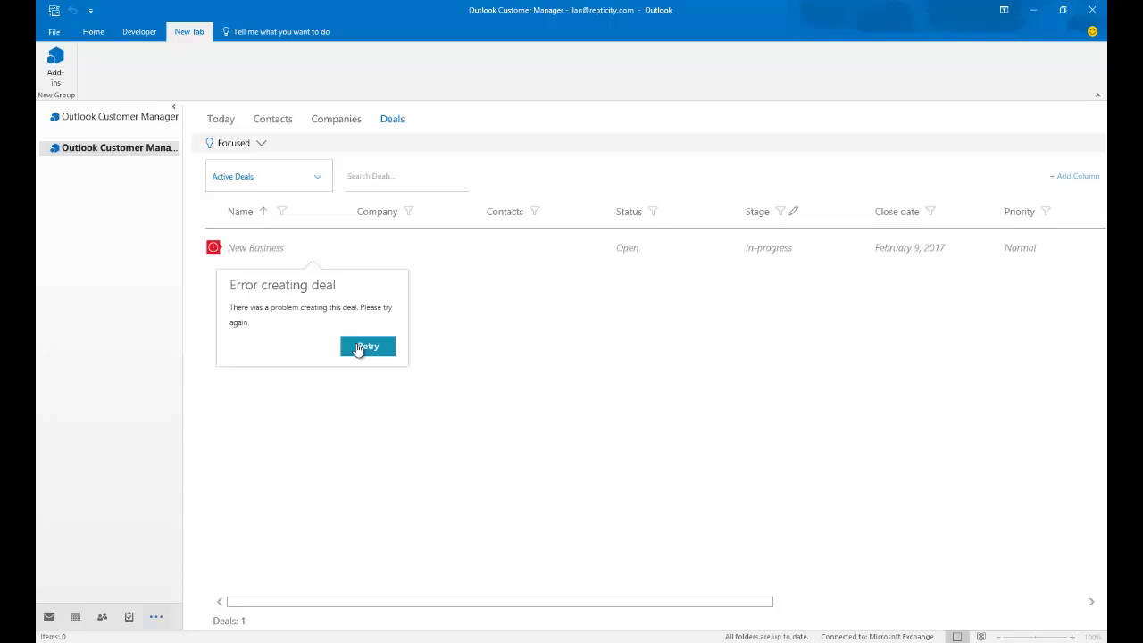
left_click(359, 349)
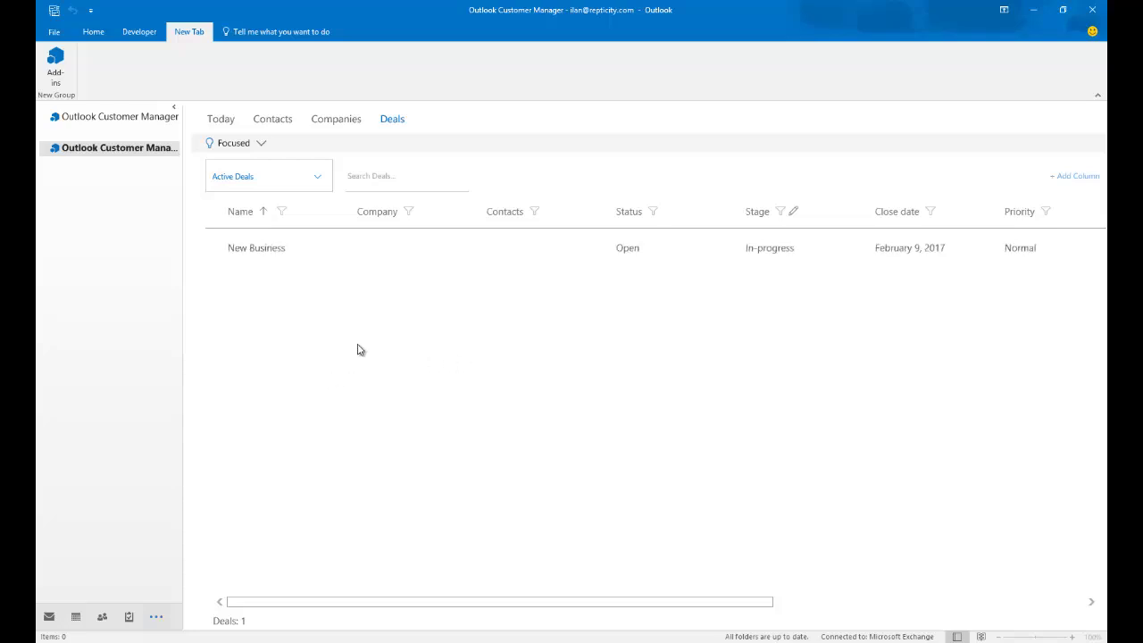
left_click(534, 246)
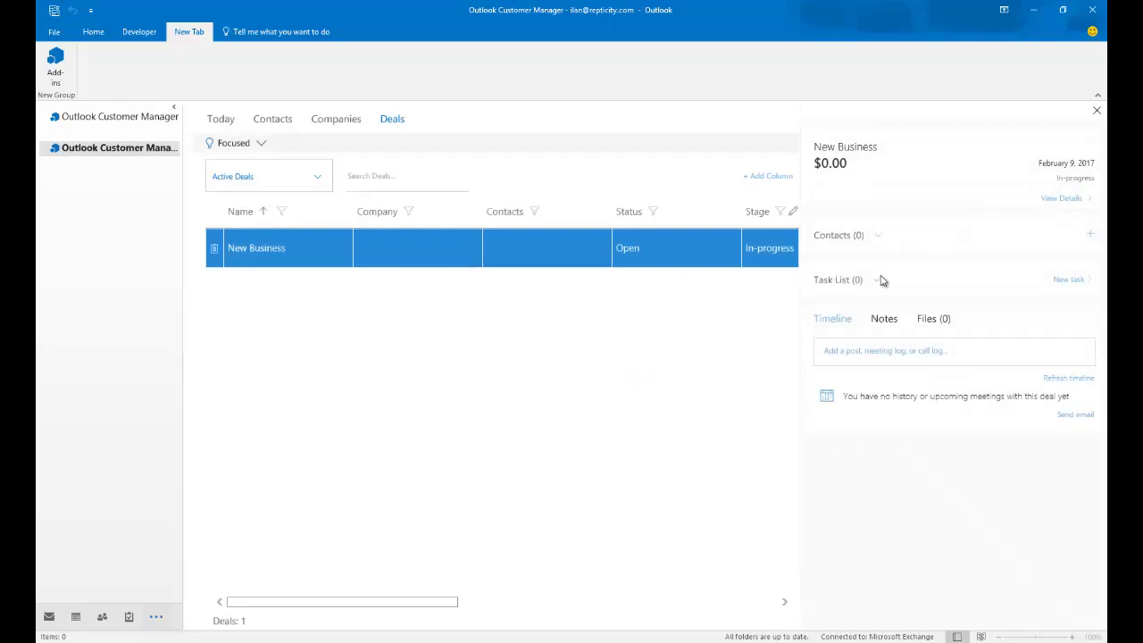
left_click(862, 238)
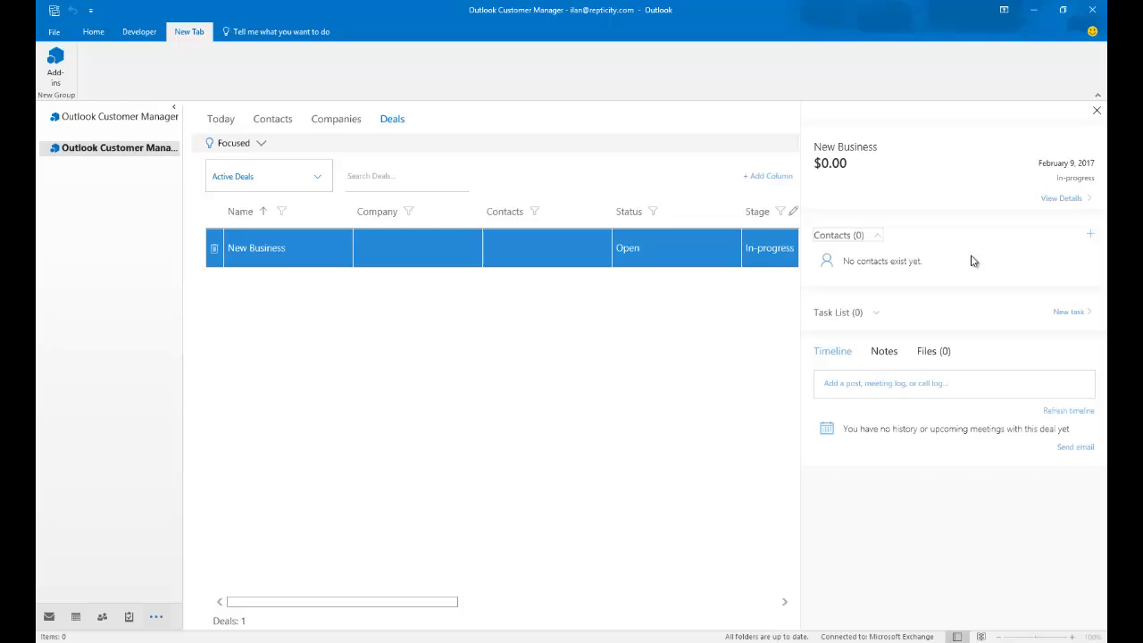
left_click(1089, 234)
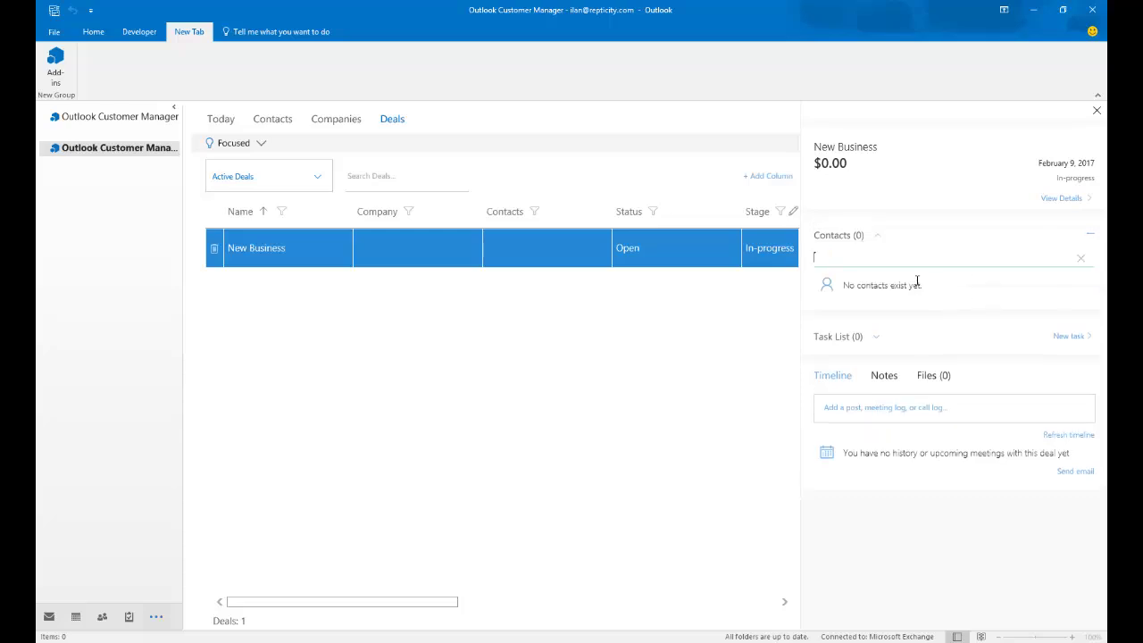
type("ash")
left_click(848, 284)
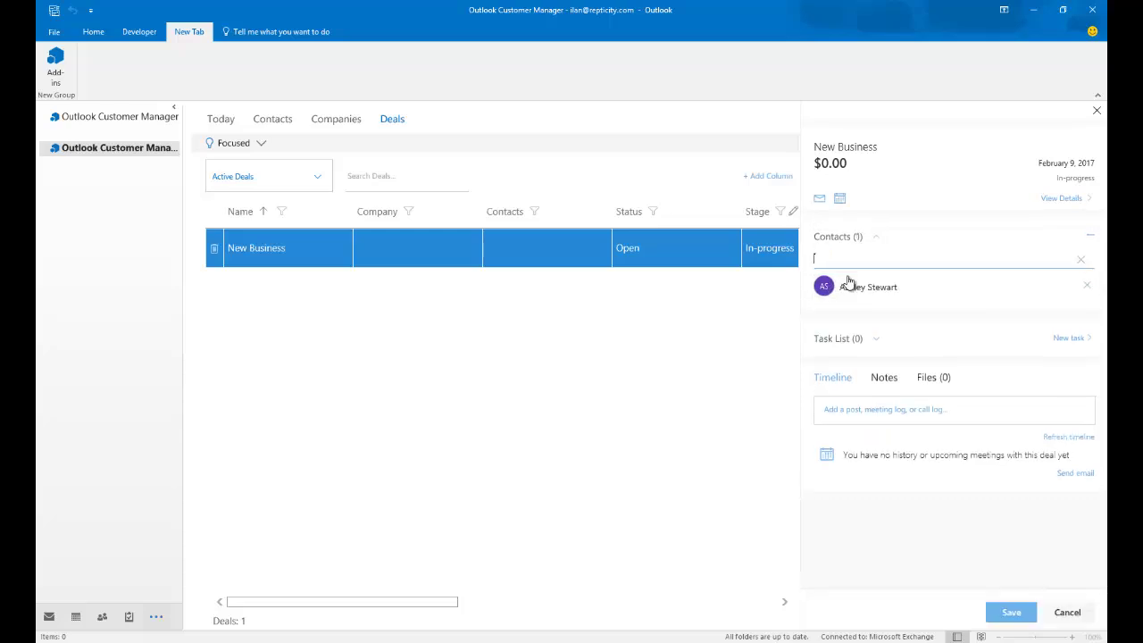
left_click(1011, 612)
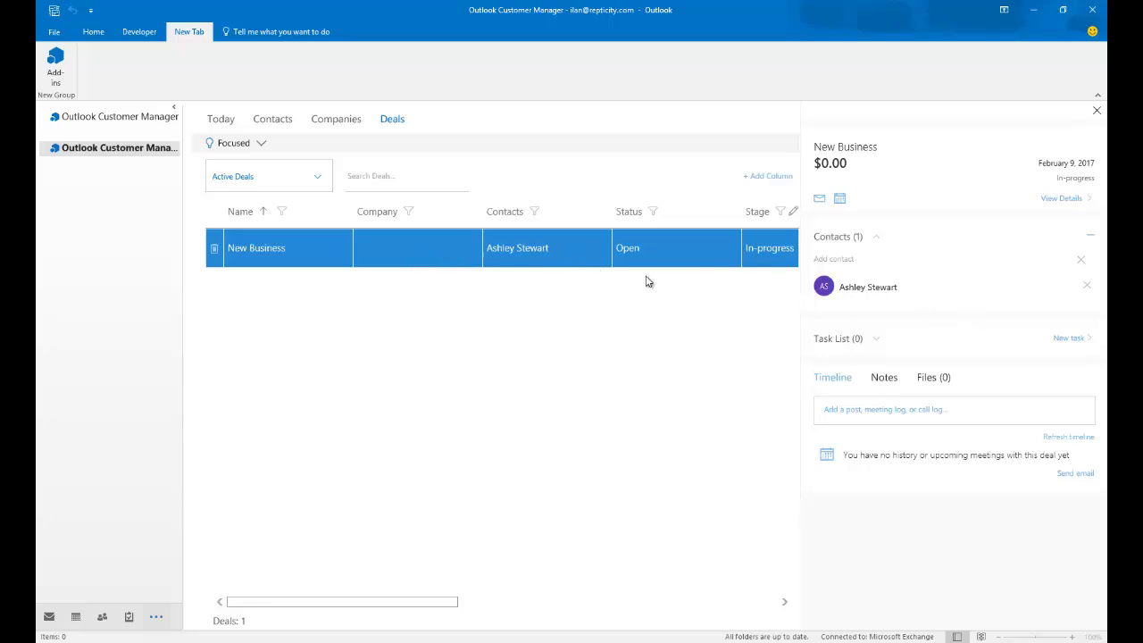
left_click(1090, 236)
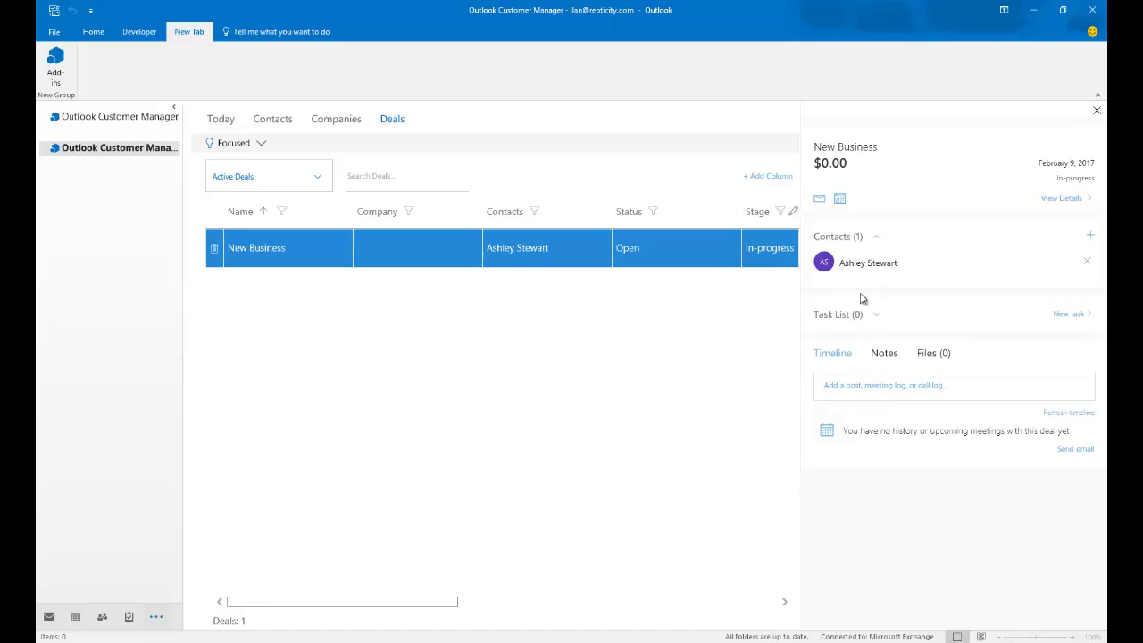
Step: Set the deal's company to Who Is Visiting and its amount to 250.00, then save
left_click(1079, 199)
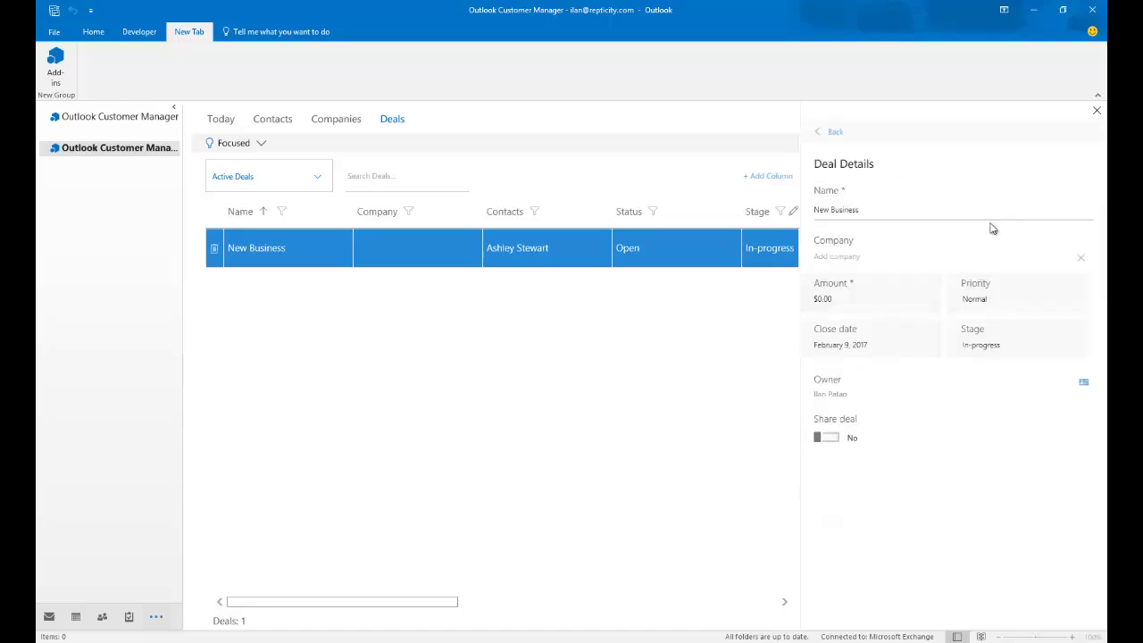
left_click(847, 255)
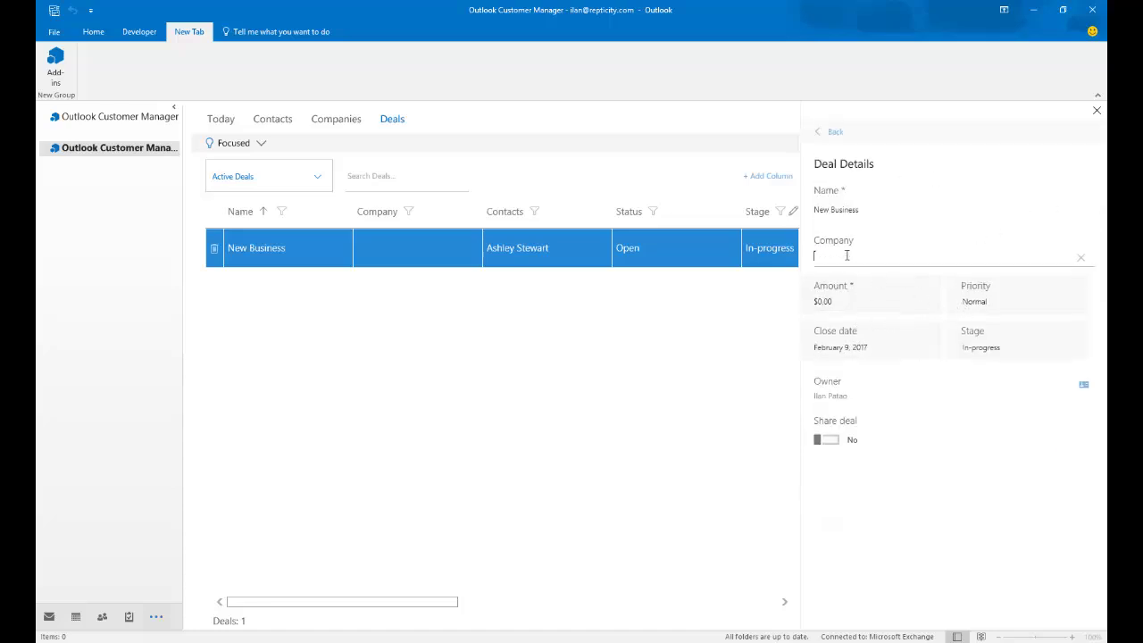
type("who is")
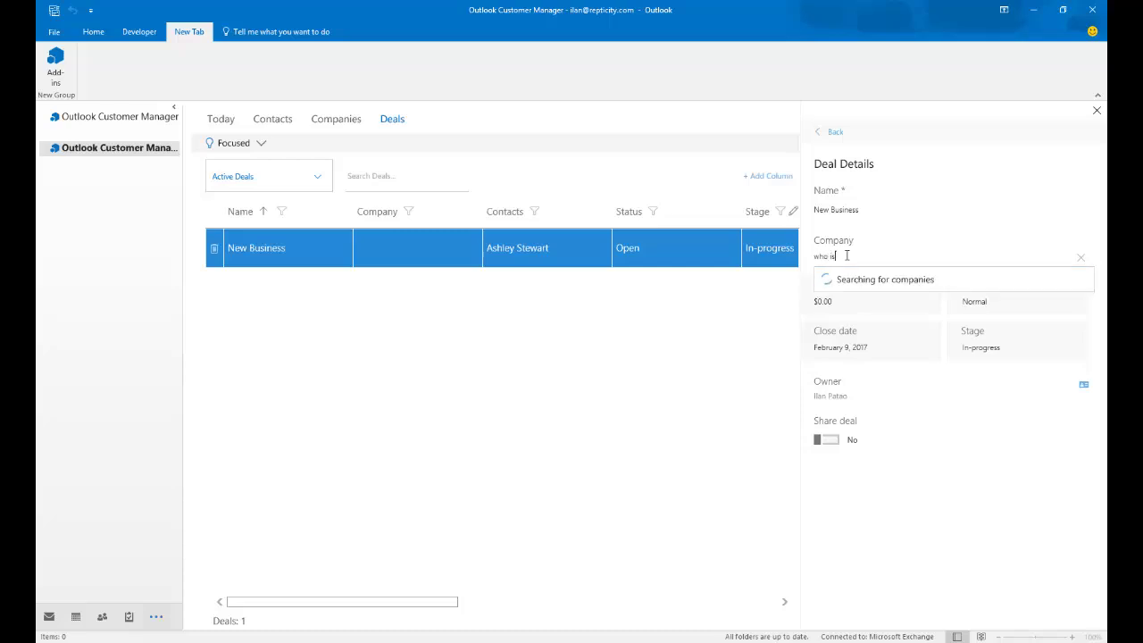
left_click(848, 277)
left_click(842, 297)
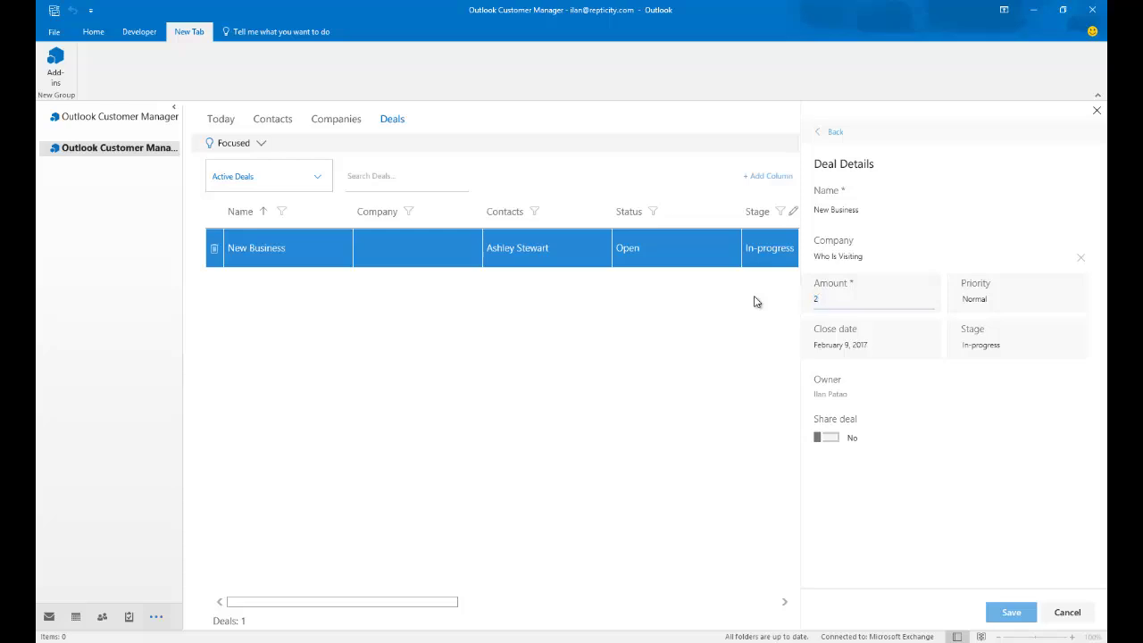
type("250.00")
left_click(1006, 614)
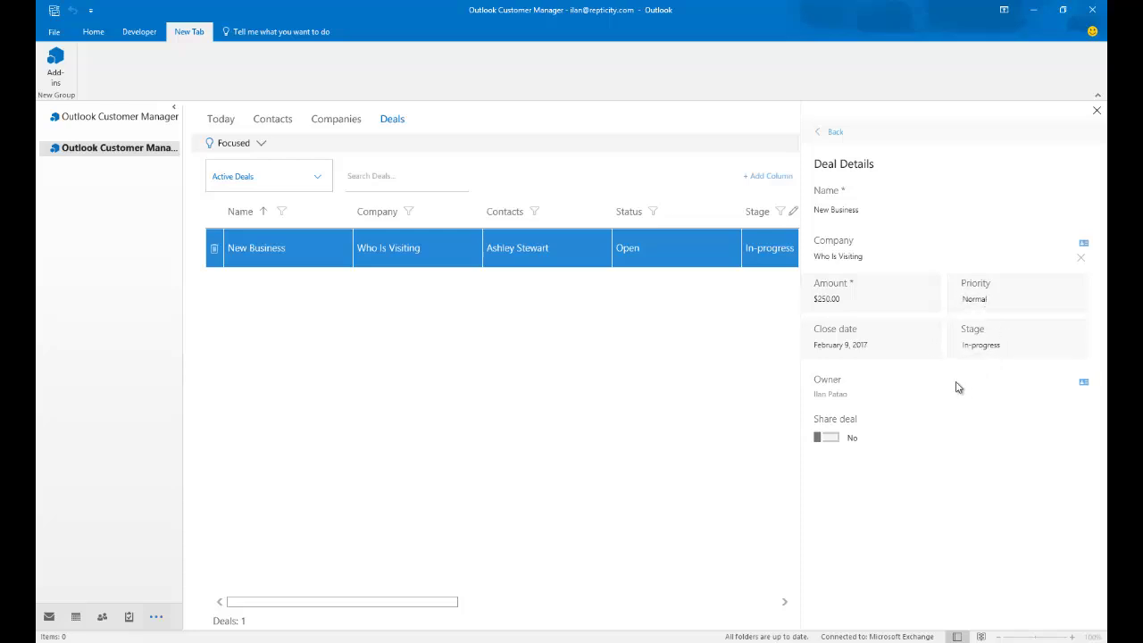
Step: Check the deal stages, keep it In-progress, and close the deal pane
left_click(982, 350)
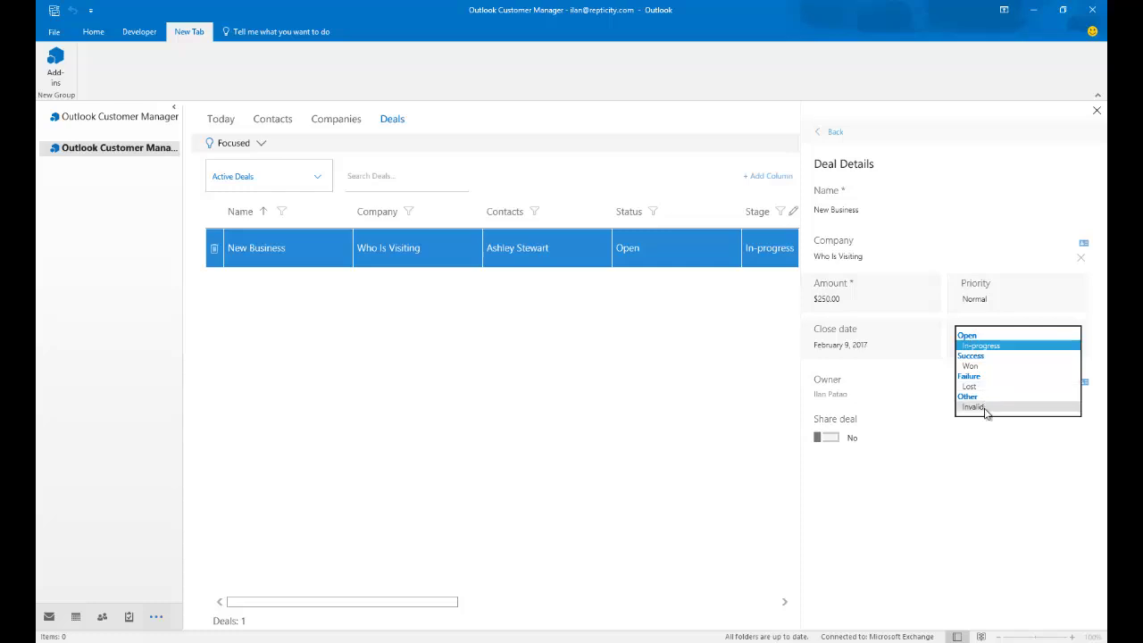
left_click(1023, 475)
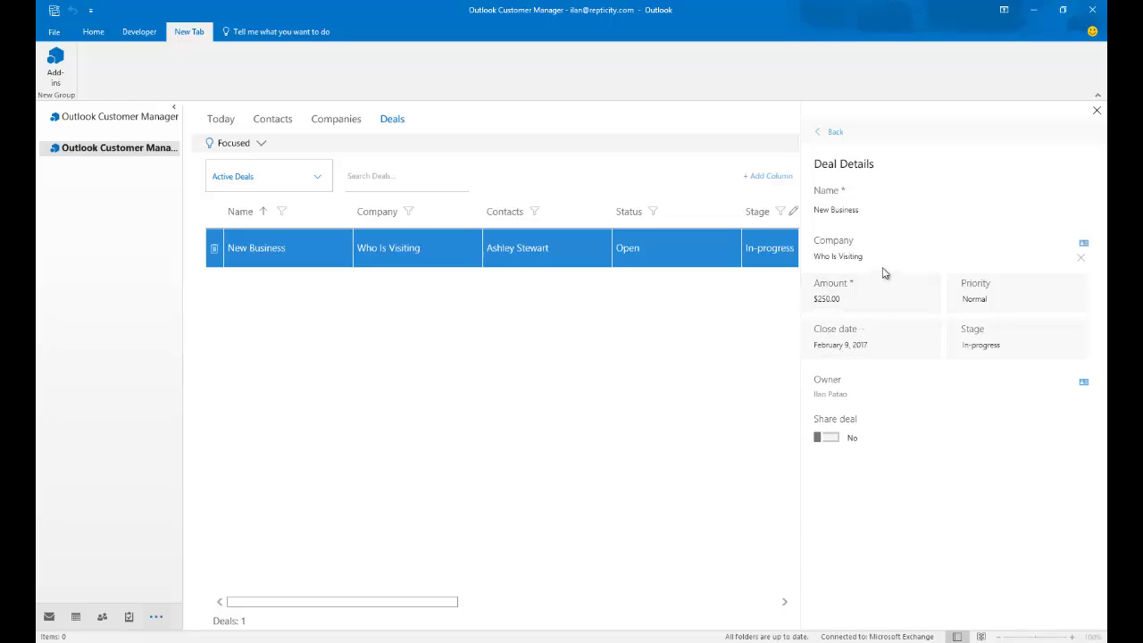
left_click(833, 132)
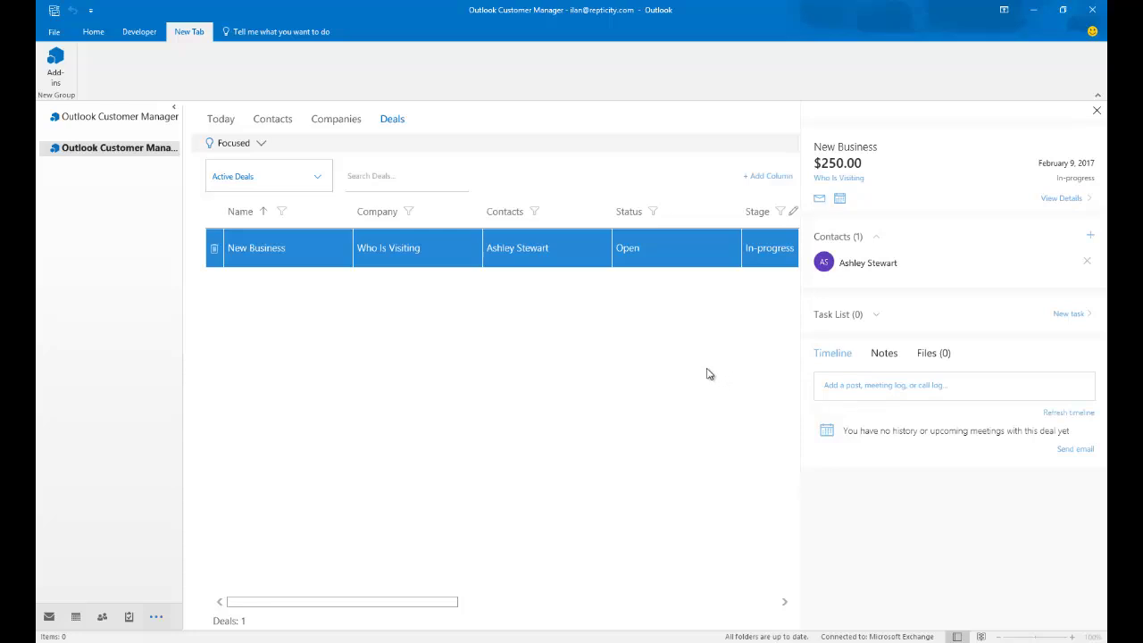
left_click(1097, 110)
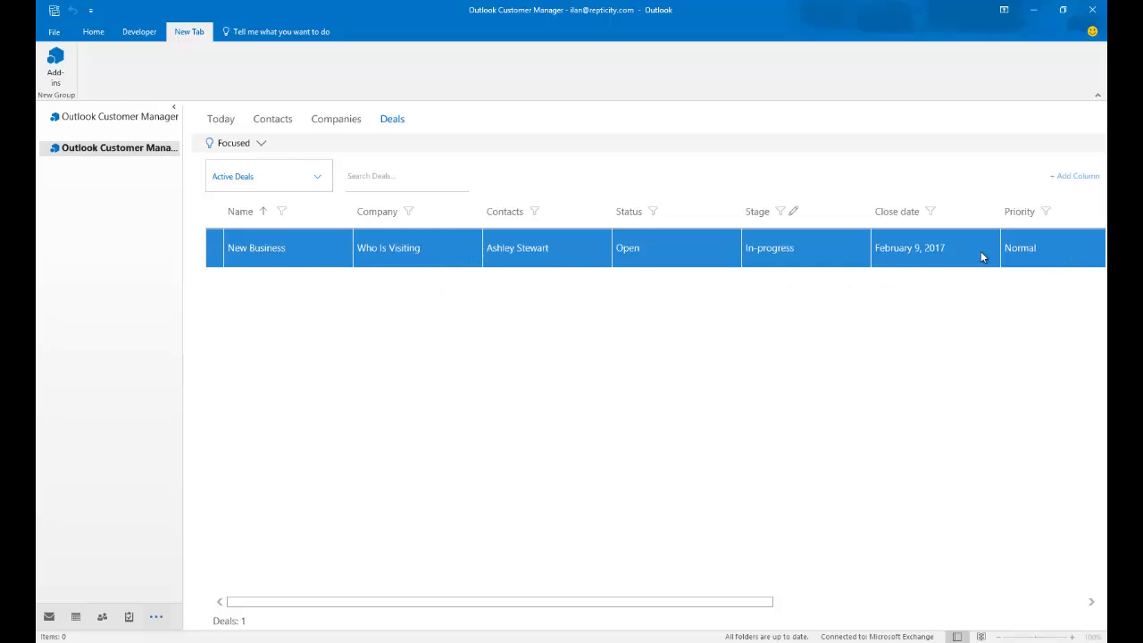
Step: Reopen the New Business deal and review its timeline: company, amount 0→250, contact, creation
left_click(482, 258)
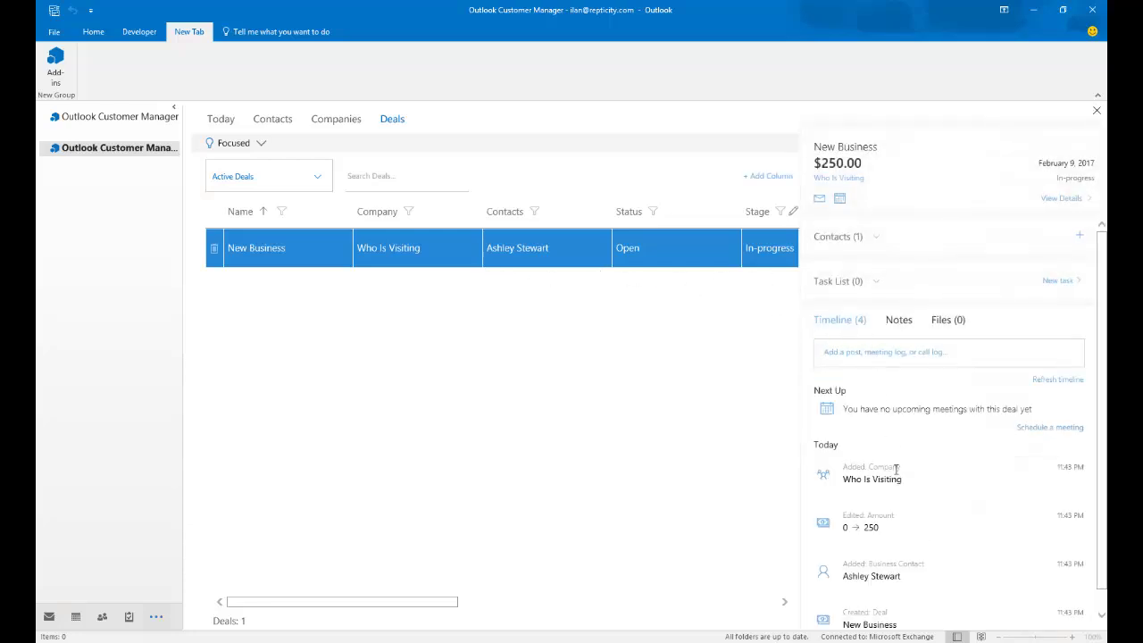
scroll(899, 475, "down", 1)
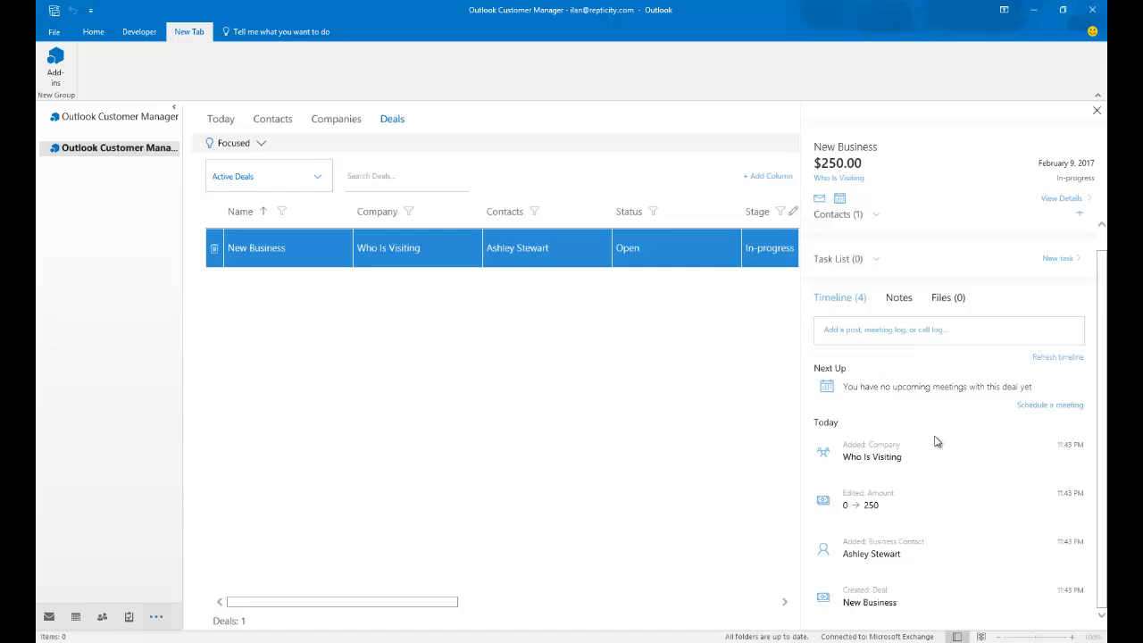
scroll(973, 451, "up", 1)
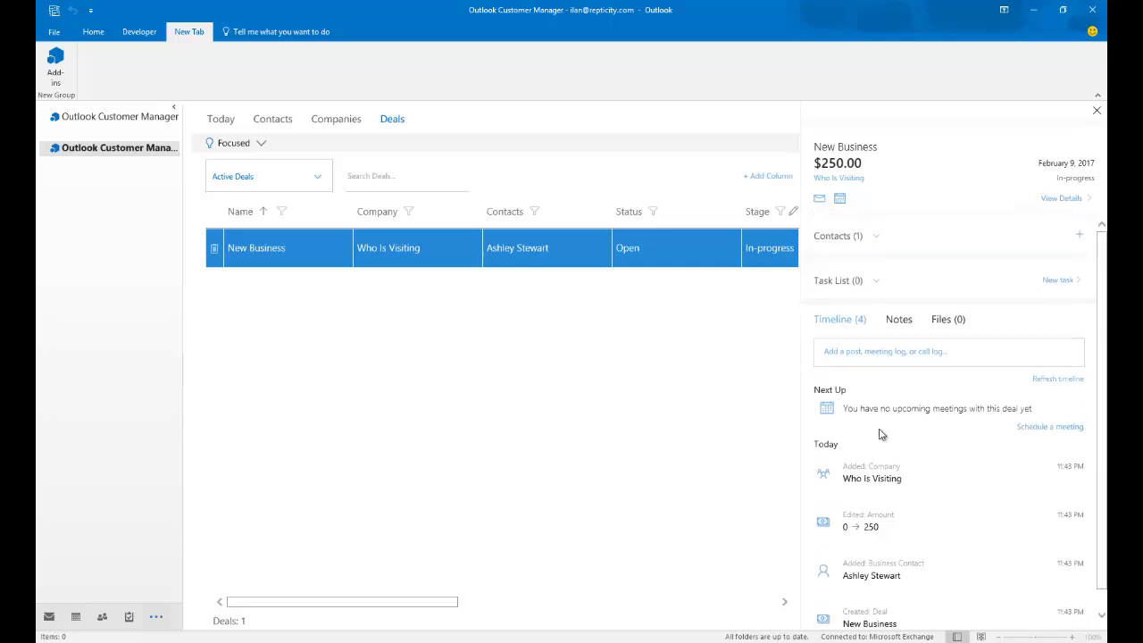
scroll(945, 456, "down", 1)
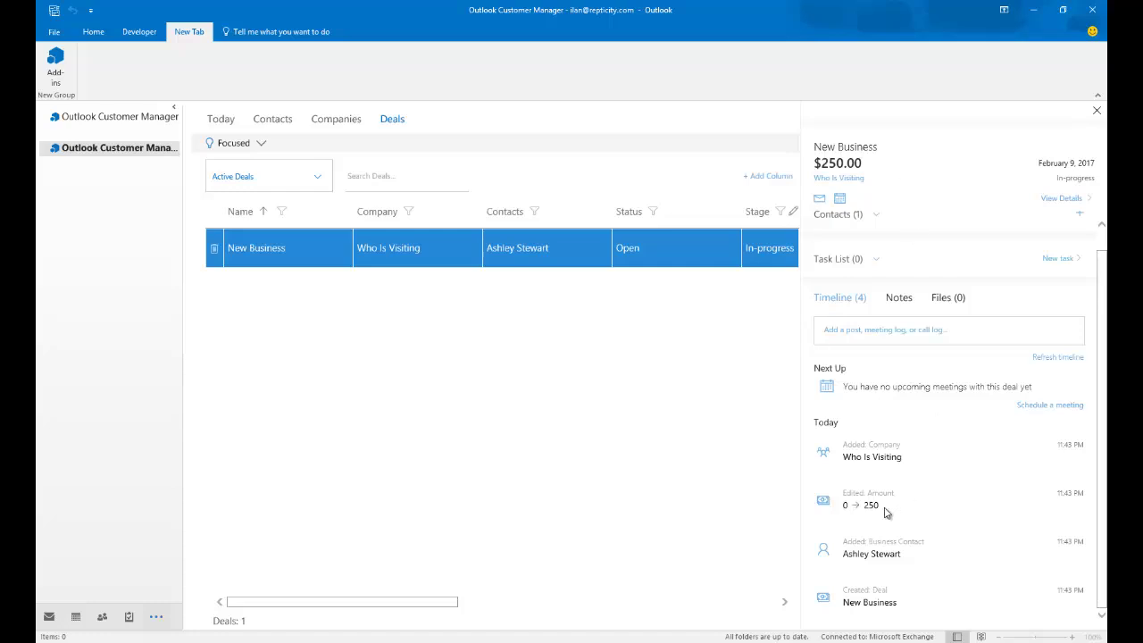
scroll(879, 438, "up", 1)
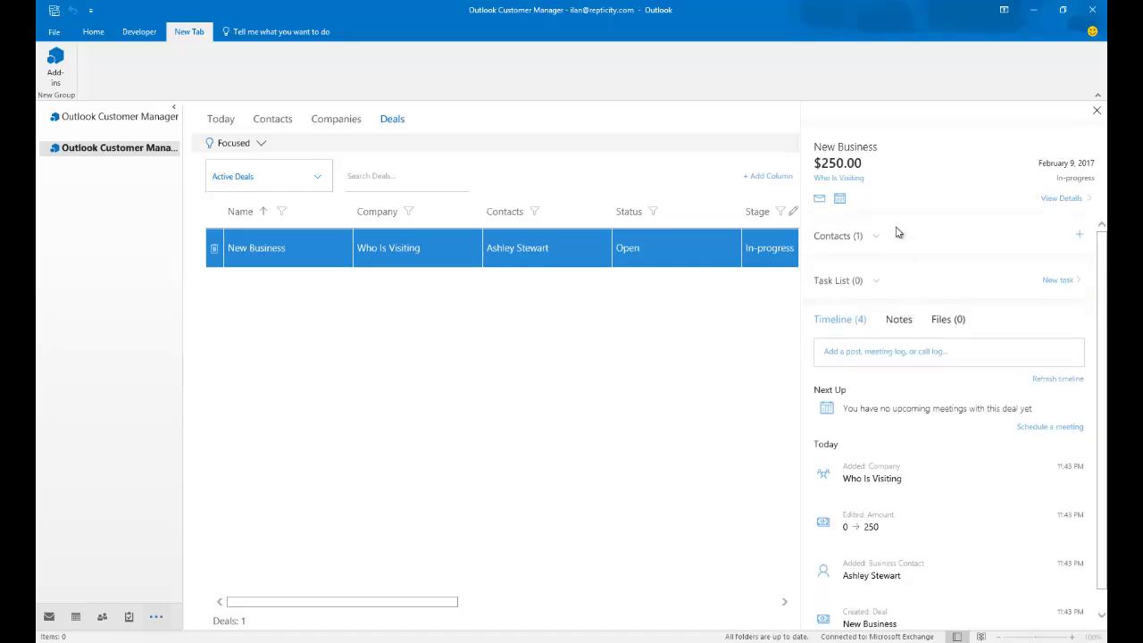
left_click(845, 239)
left_click(844, 261)
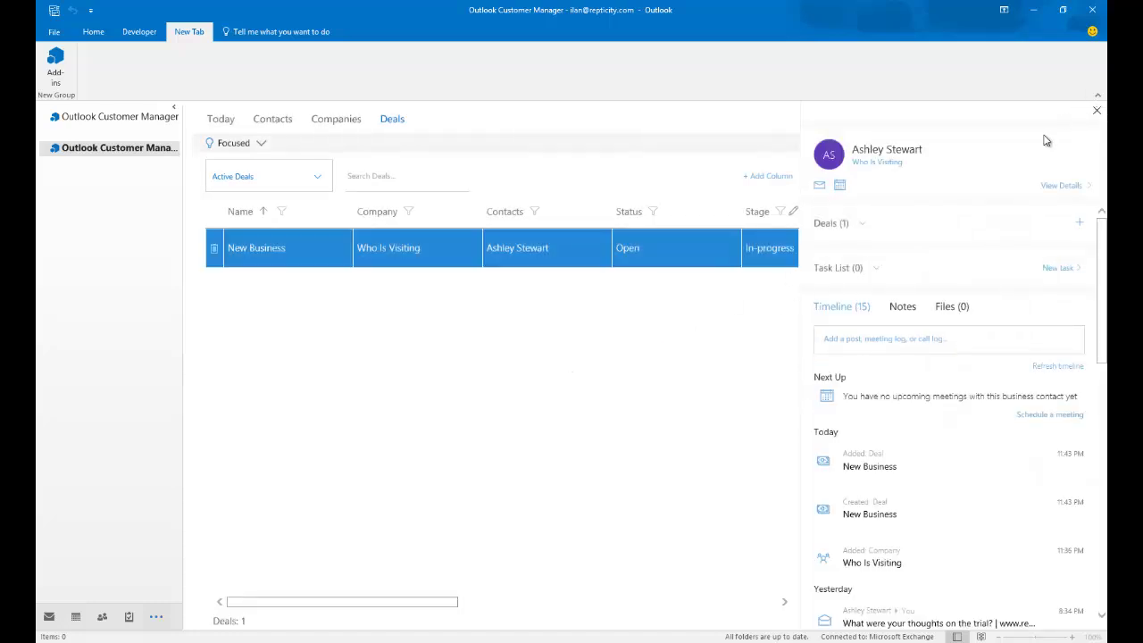
scroll(964, 506, "down", 10)
scroll(965, 505, "up", 10)
left_click(838, 229)
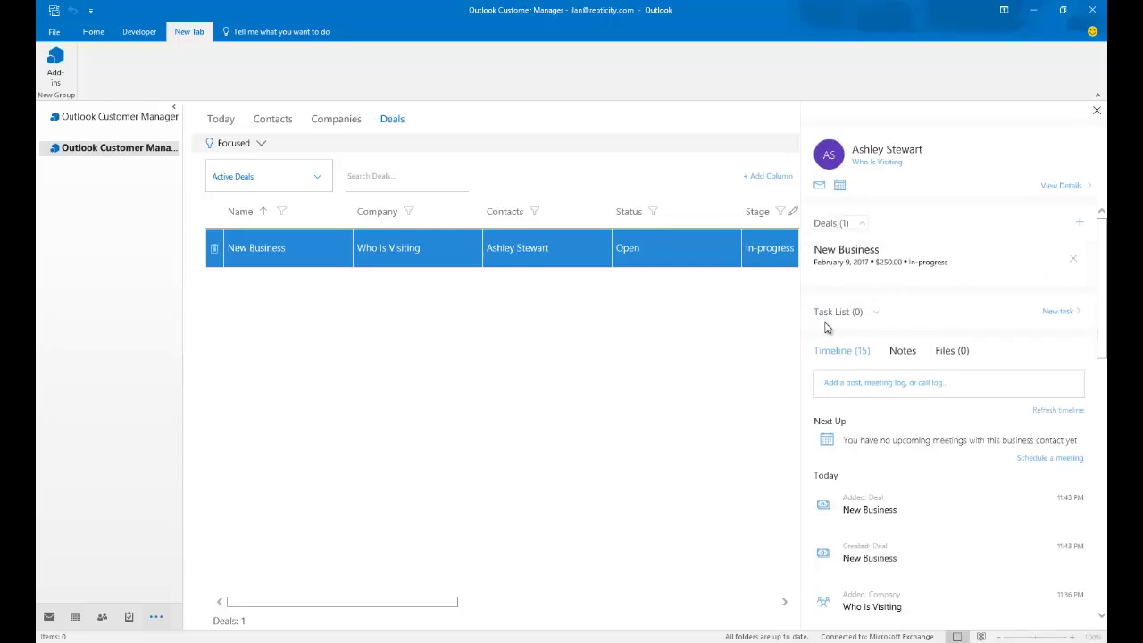
Step: Reopen the deal's details, leave the February 9, 2017 close date unchanged, and close the pane
left_click(847, 266)
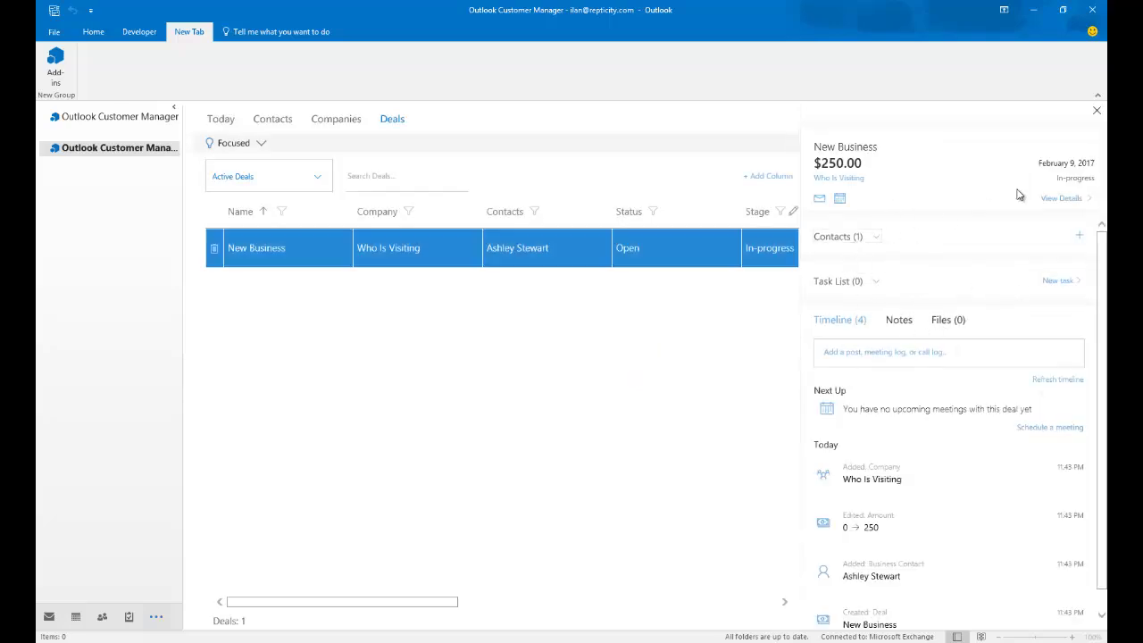
left_click(1060, 198)
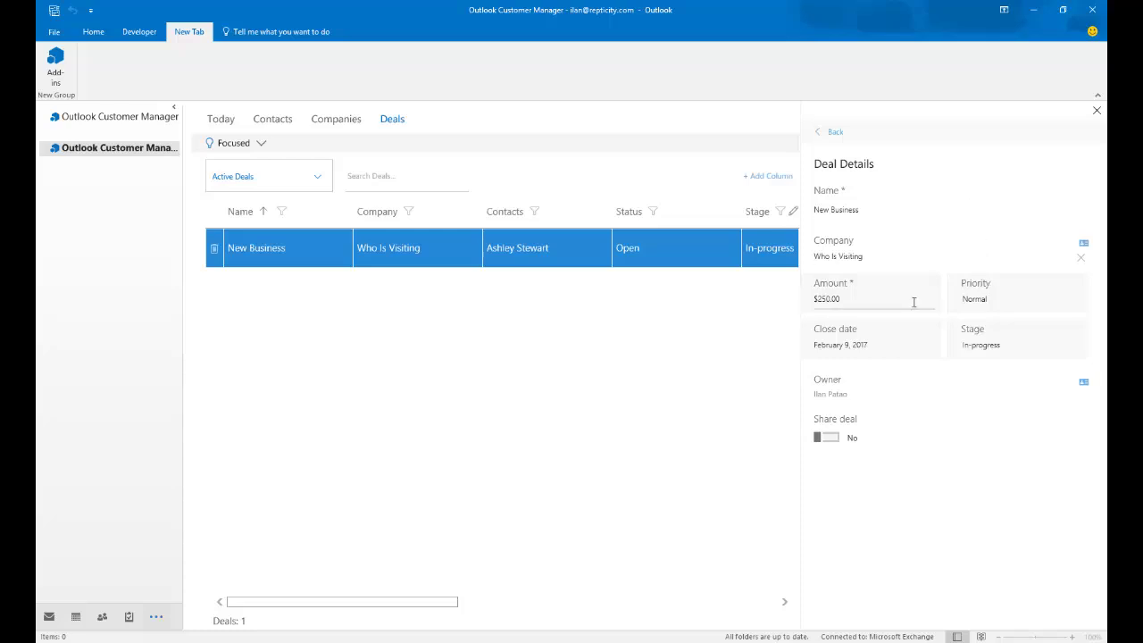
left_click(851, 345)
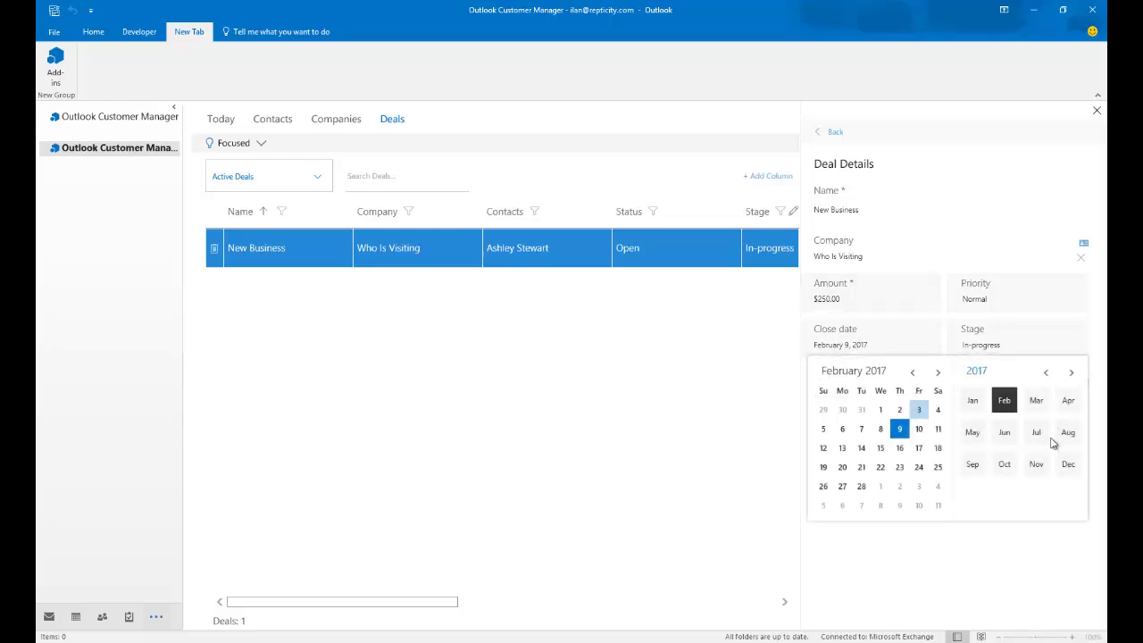
left_click(1041, 560)
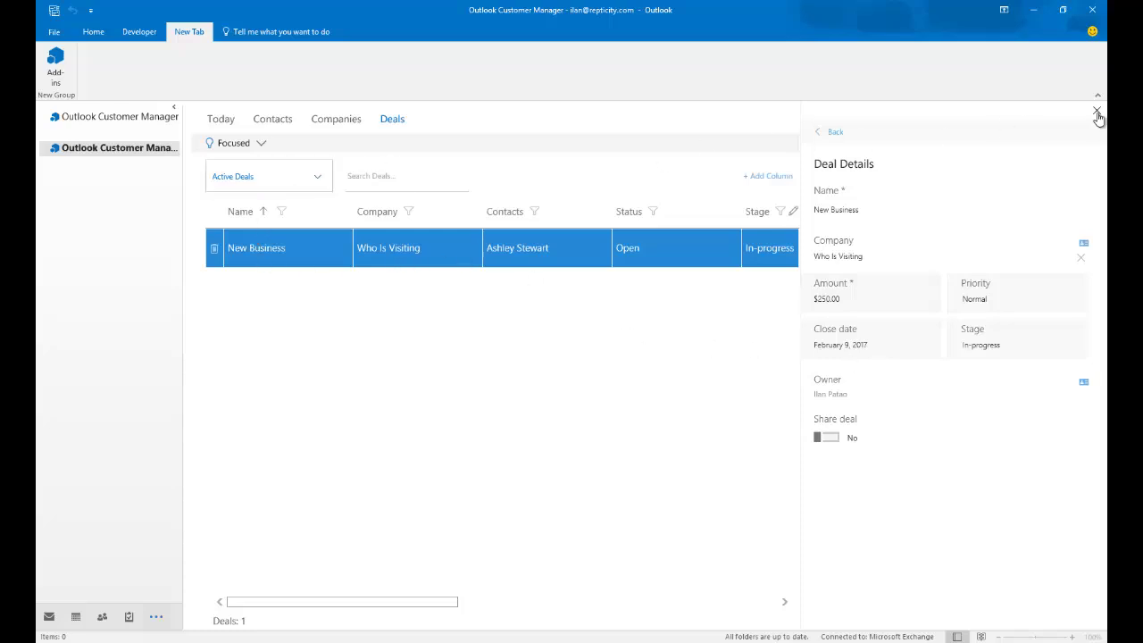
left_click(823, 134)
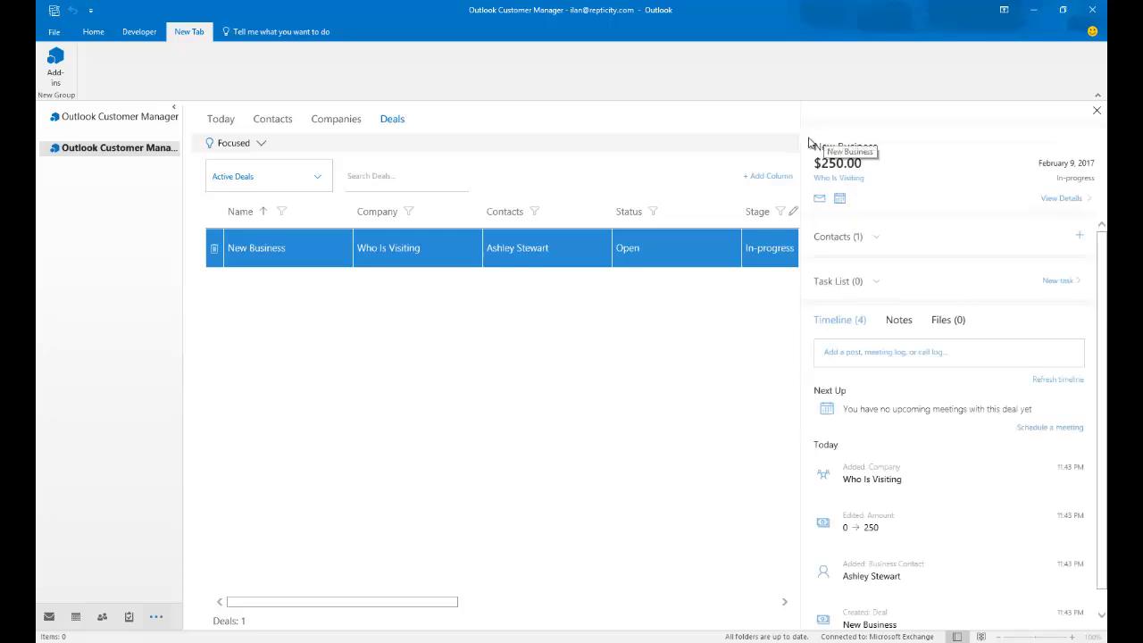
left_click(1097, 113)
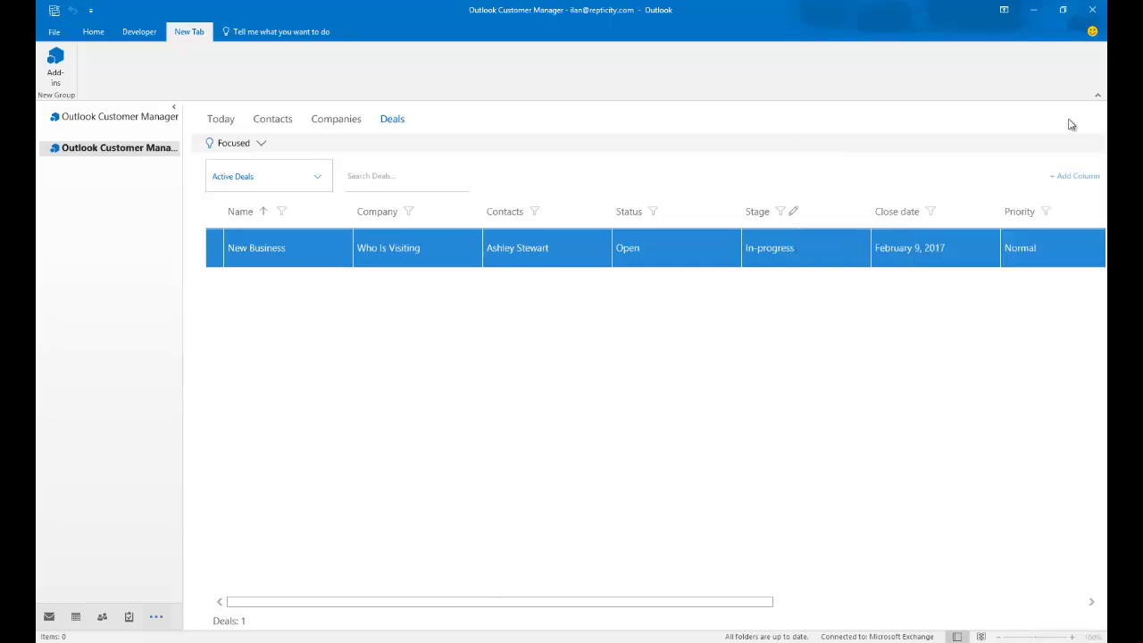
Step: Review the four contacts, then view the Today dashboard showing $250.00 in active deals
left_click(273, 119)
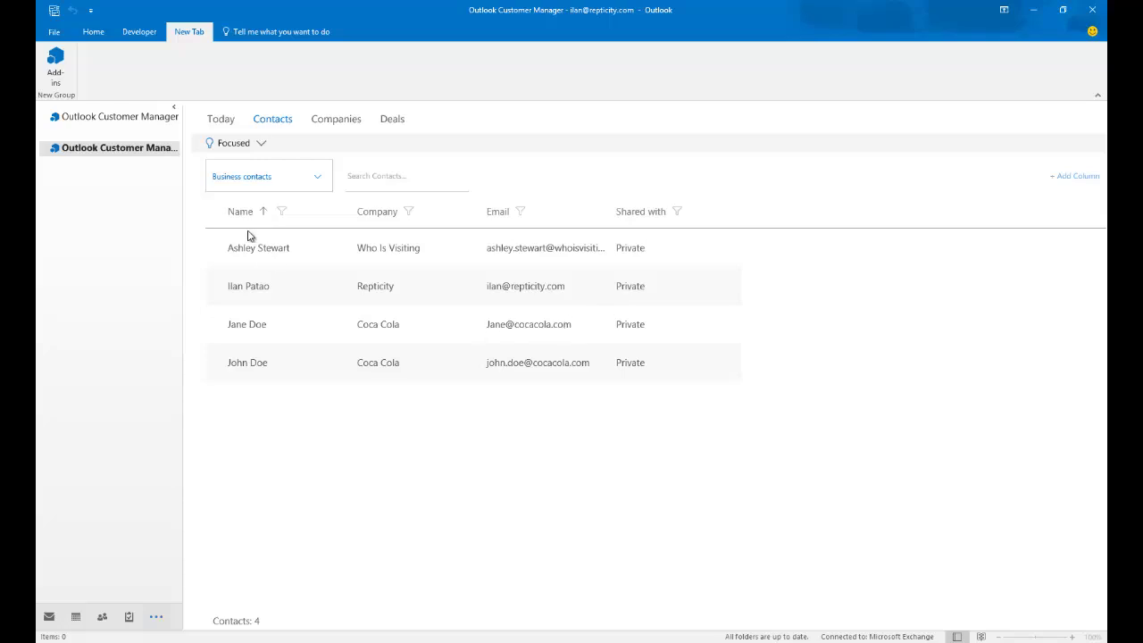
left_click(221, 121)
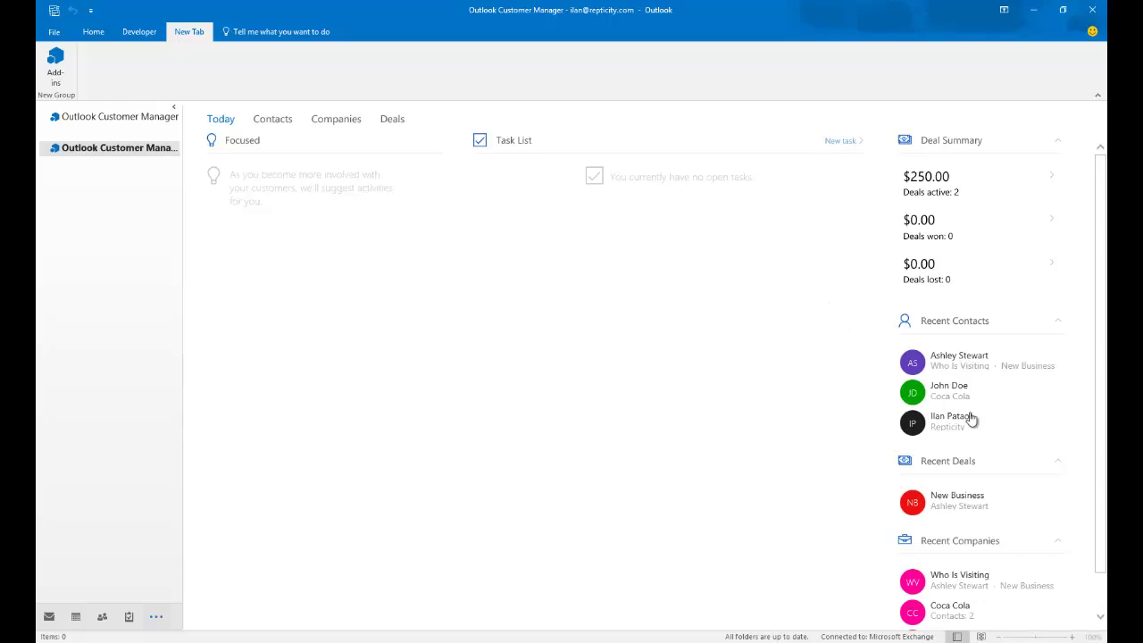
scroll(974, 420, "down", 1)
scroll(971, 434, "up", 1)
left_click(50, 617)
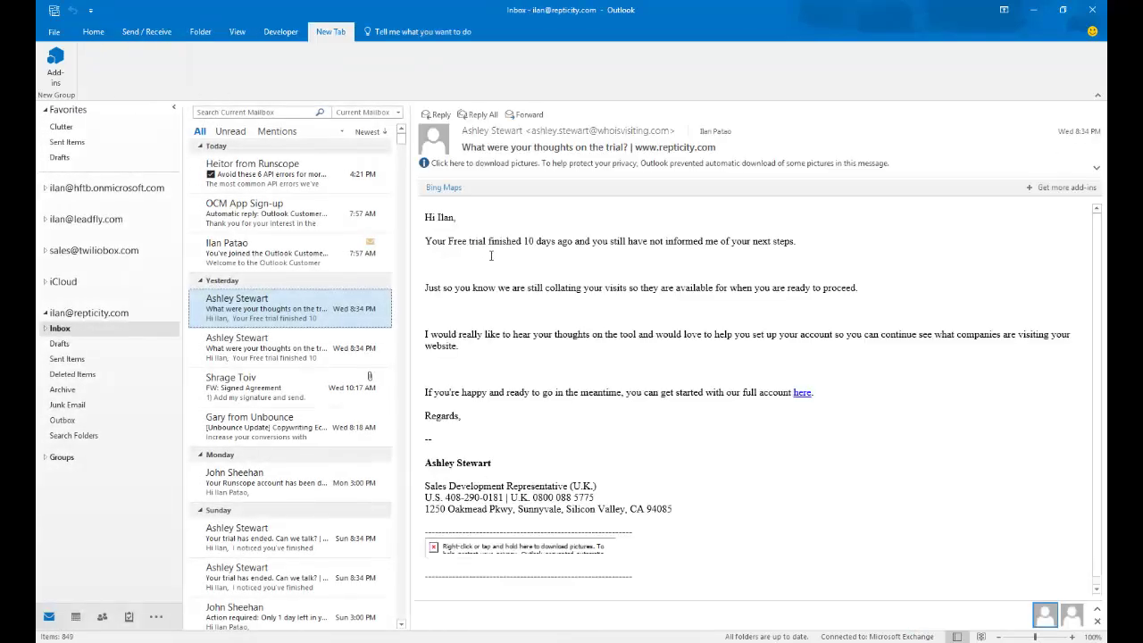
left_click(93, 31)
scroll(317, 313, "down", 3)
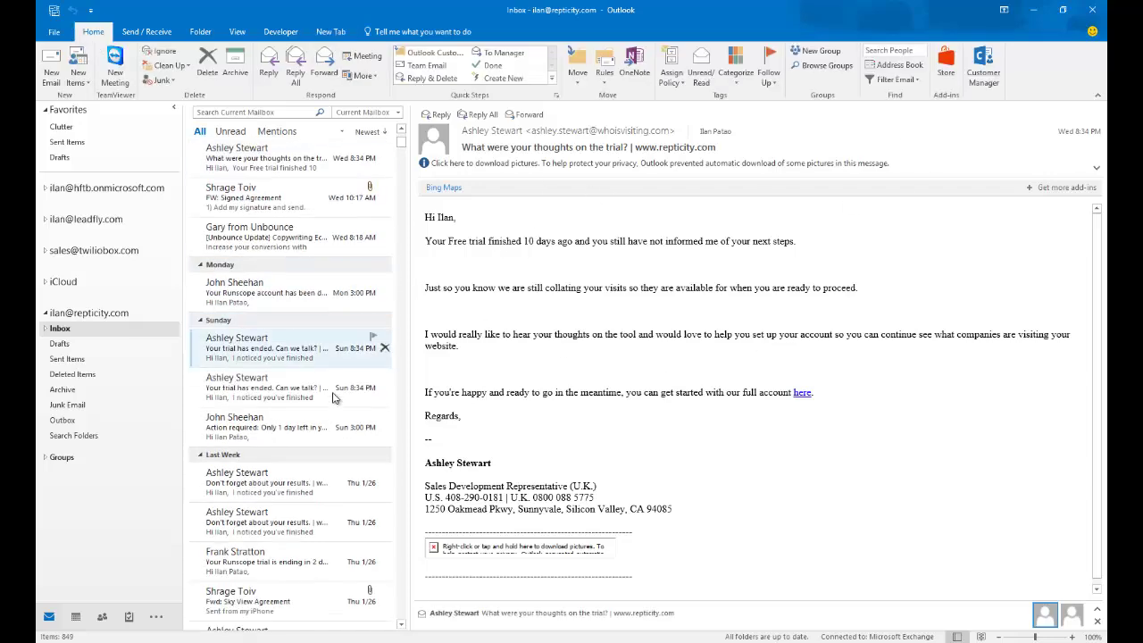
scroll(317, 314, "up", 3)
left_click(883, 278)
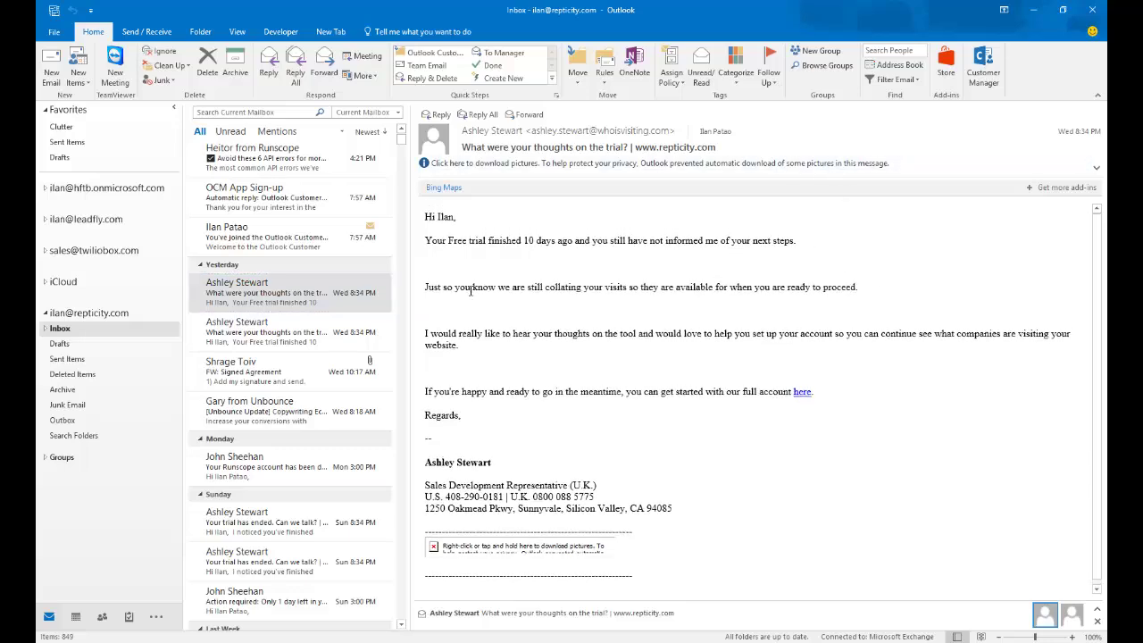
left_click(268, 205)
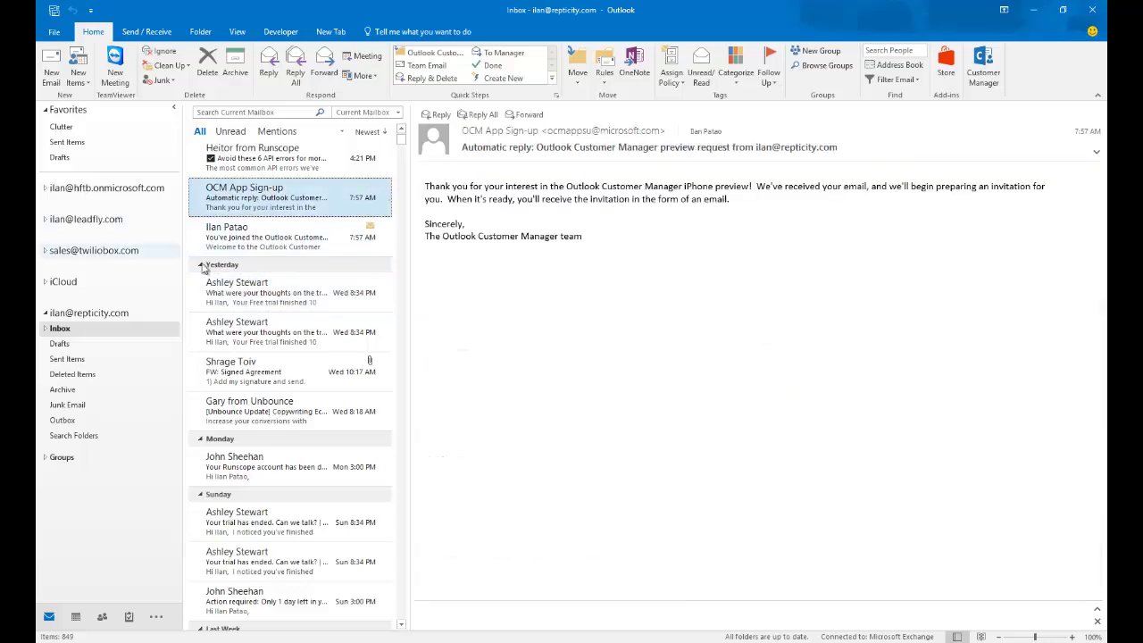
left_click(979, 75)
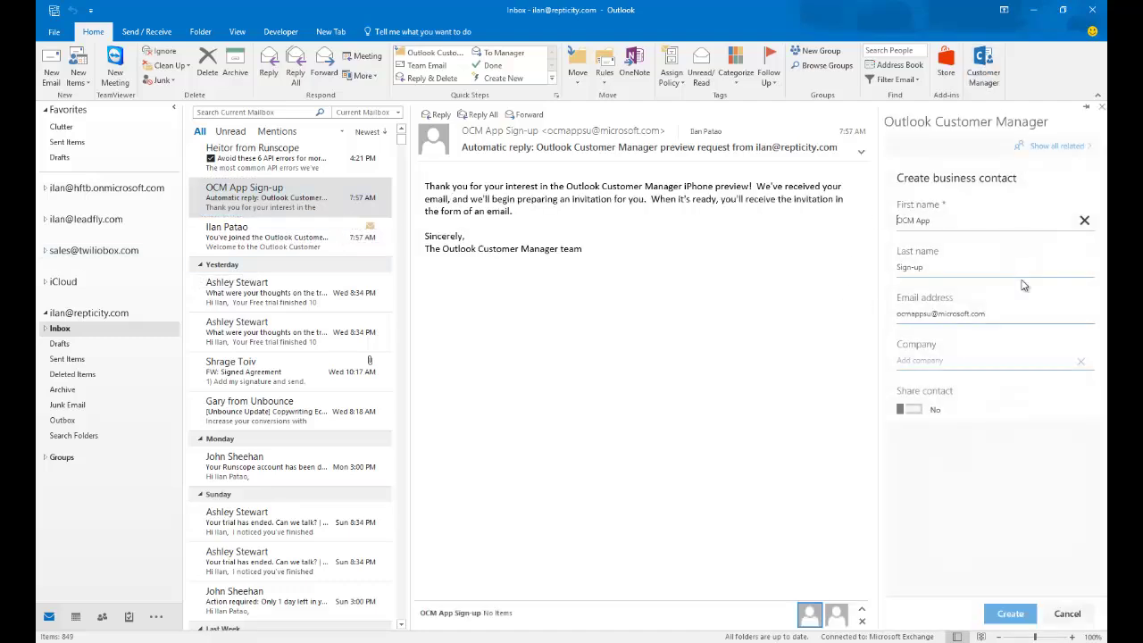
left_click(1101, 107)
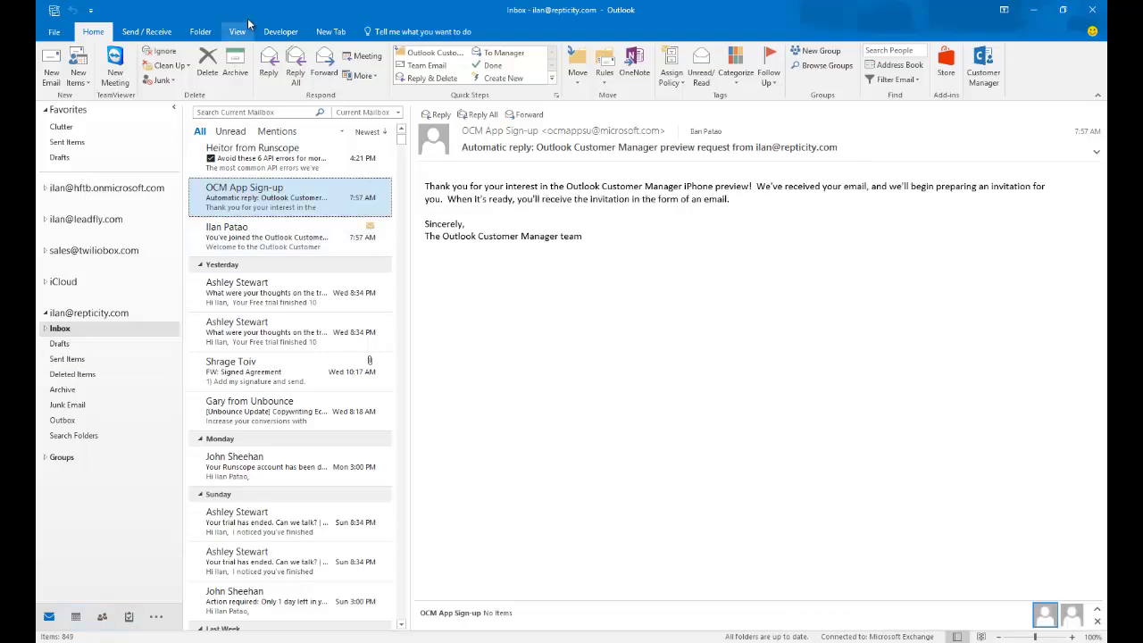
left_click(330, 32)
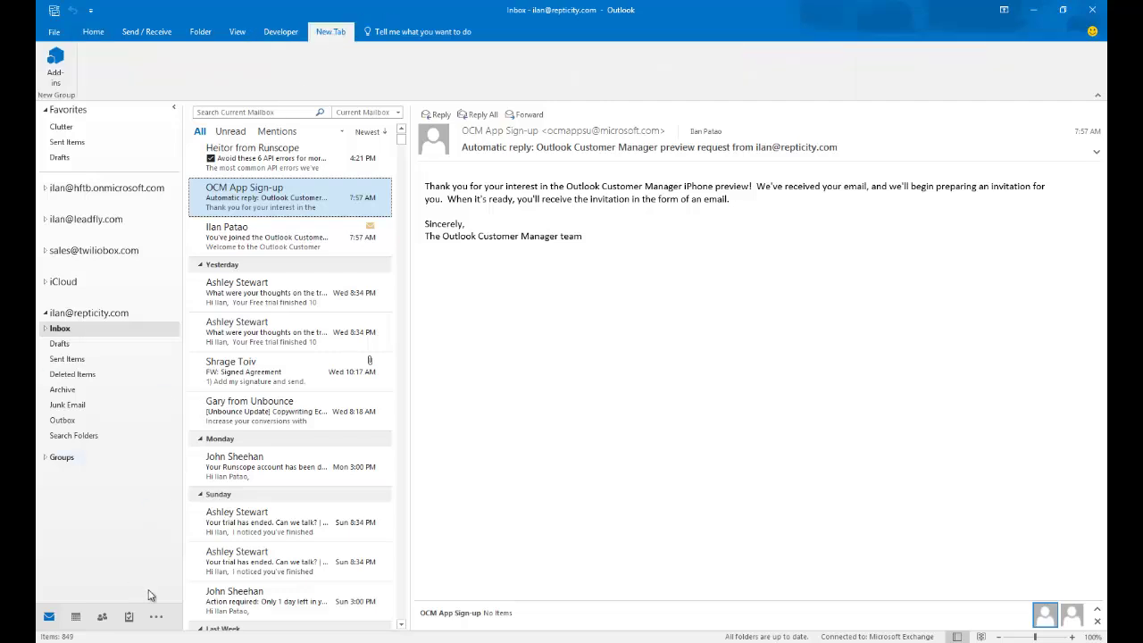
left_click(156, 617)
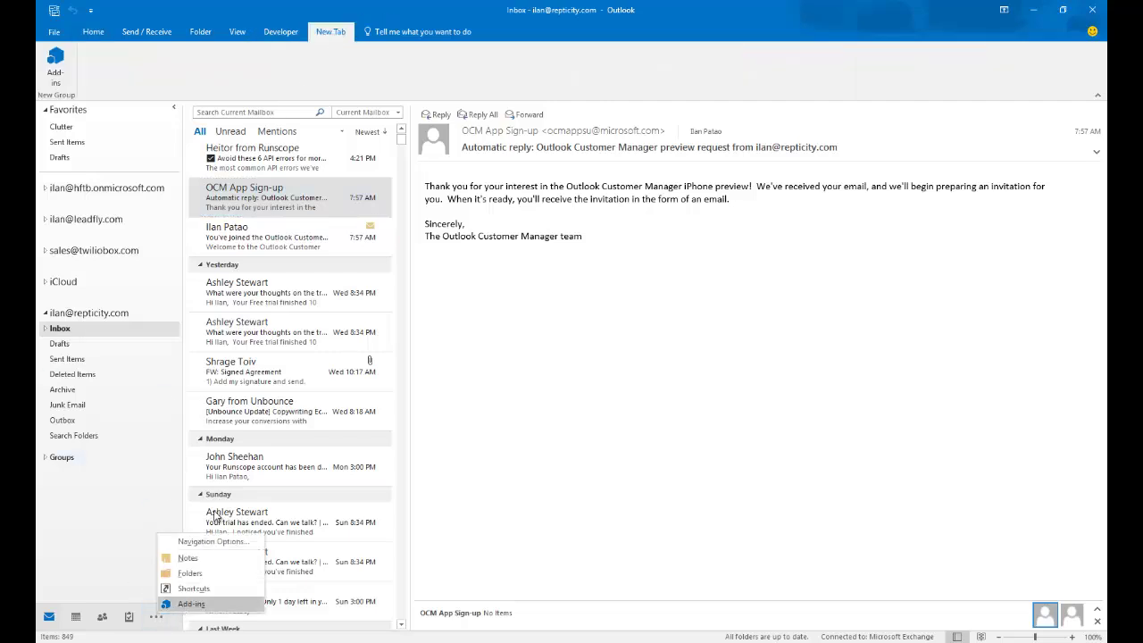
key("Return")
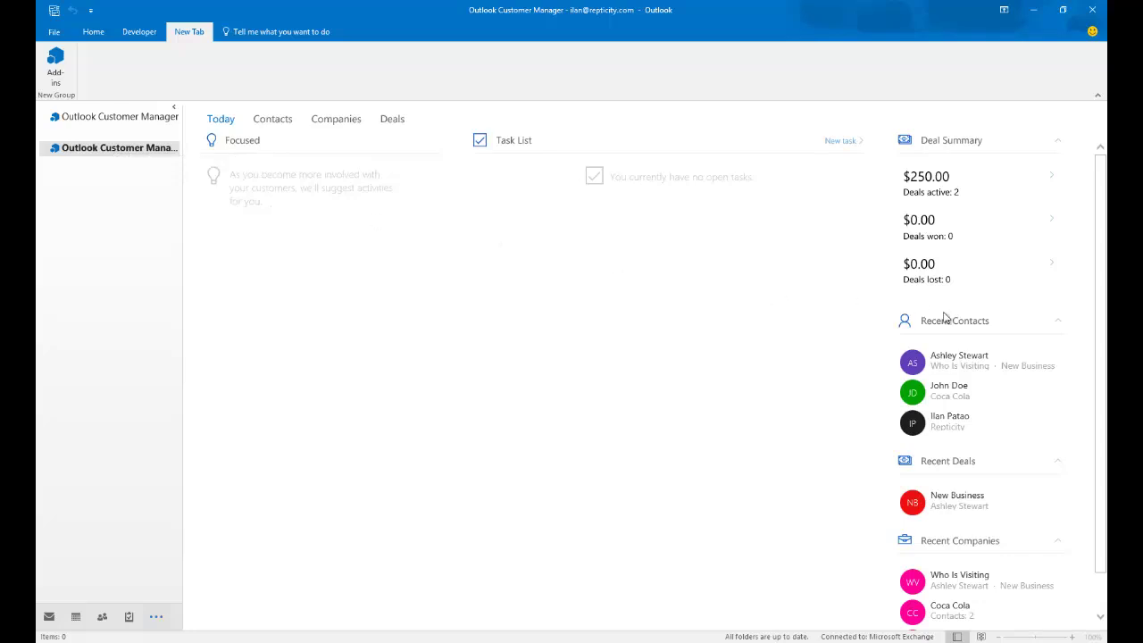
Step: Cycle through the Contacts, Companies and Deals views, ending on the two New Business deals
scroll(969, 382, "down", 1)
scroll(969, 383, "up", 1)
left_click(276, 121)
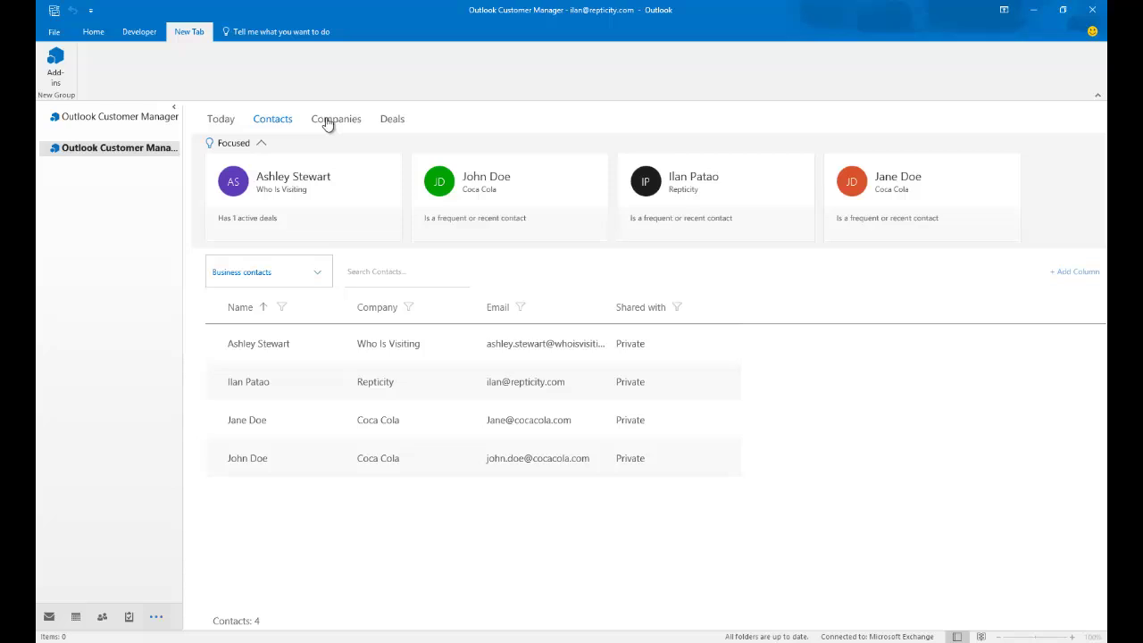
left_click(328, 122)
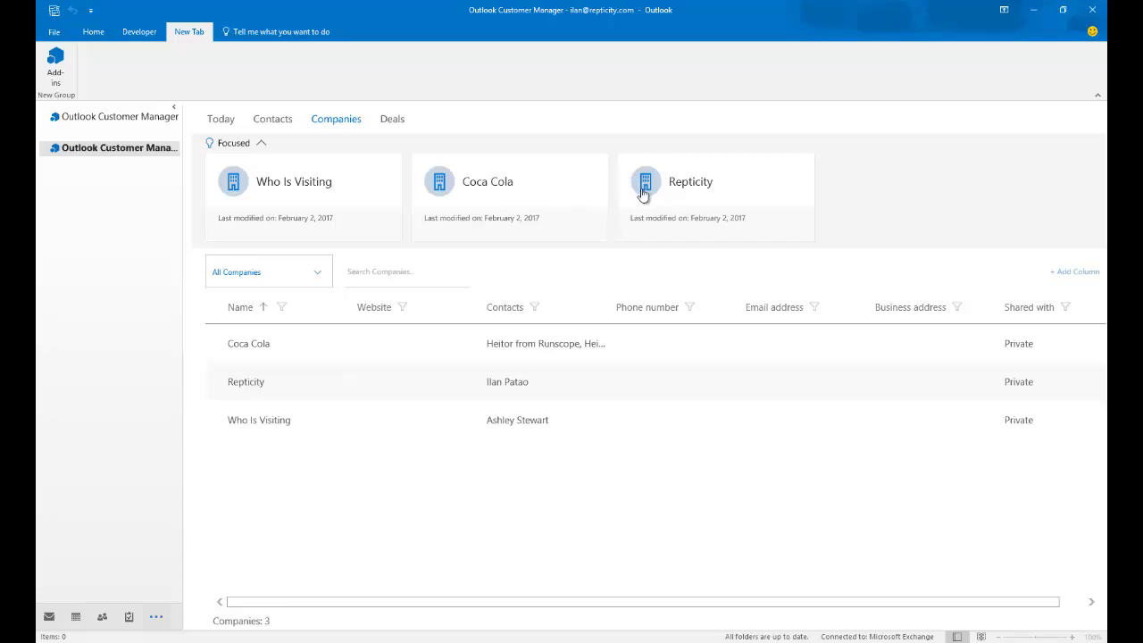
left_click(382, 120)
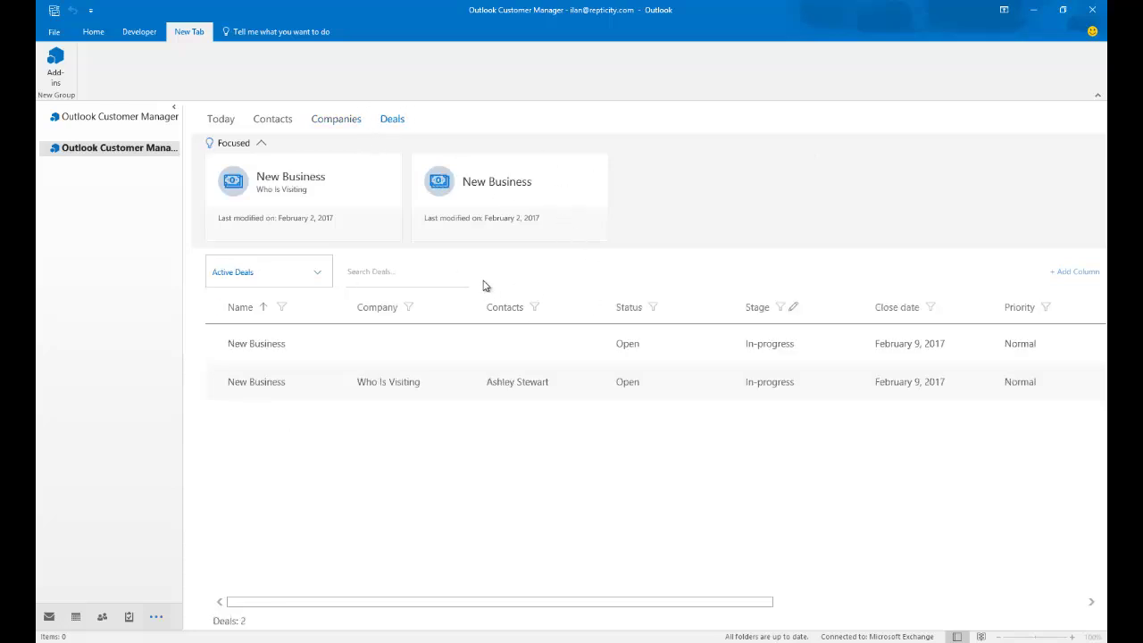
left_click(342, 122)
left_click(279, 120)
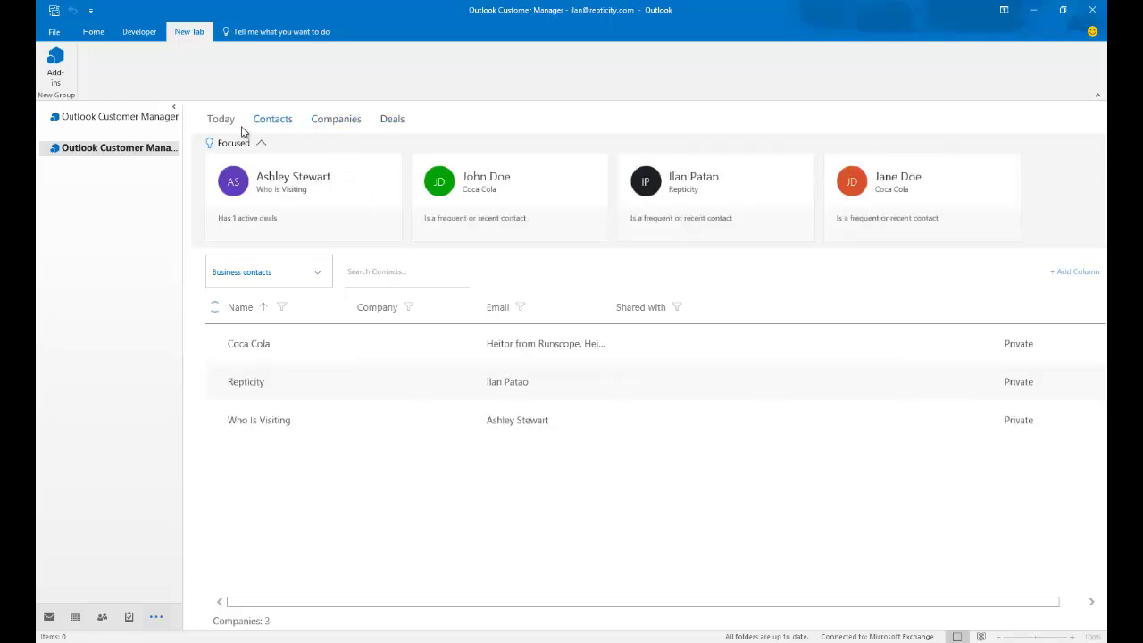
left_click(223, 123)
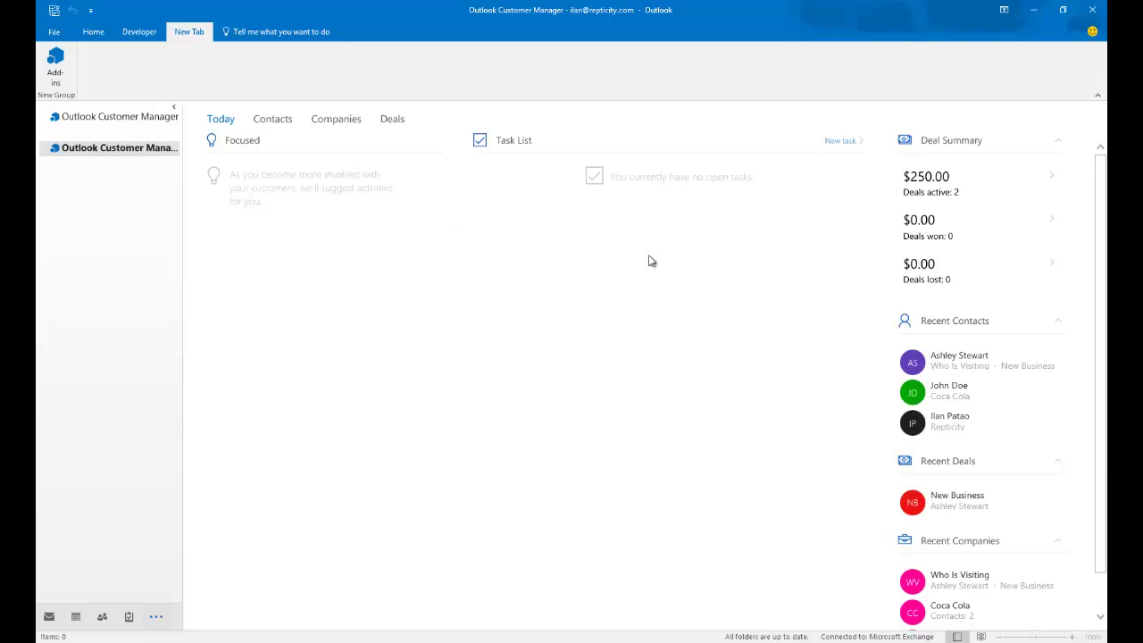
left_click(284, 120)
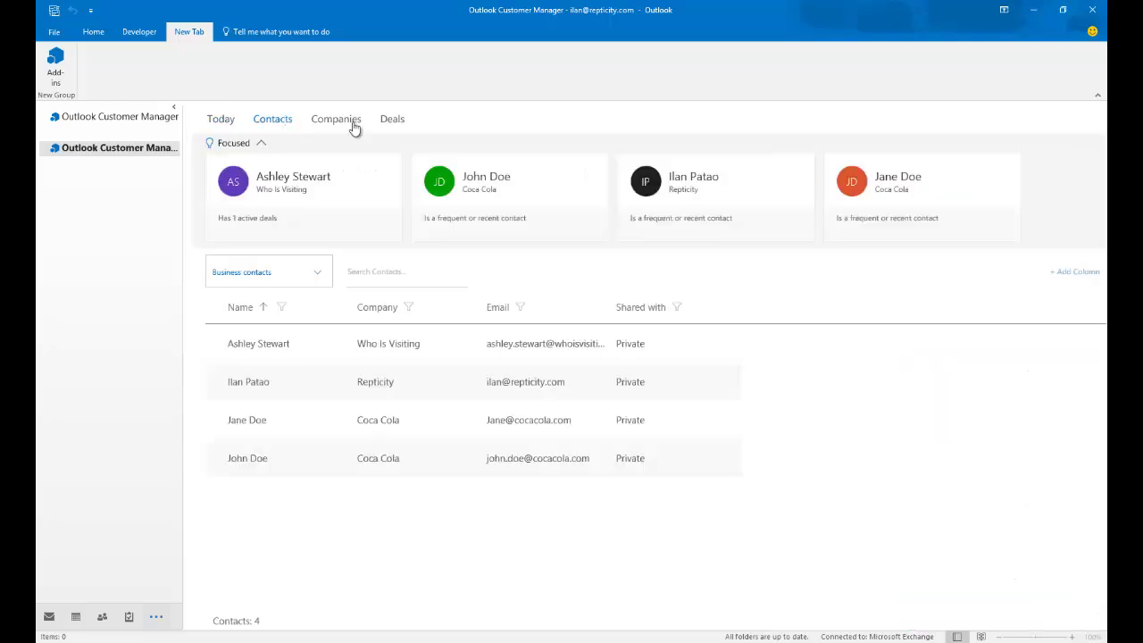
left_click(354, 127)
left_click(393, 125)
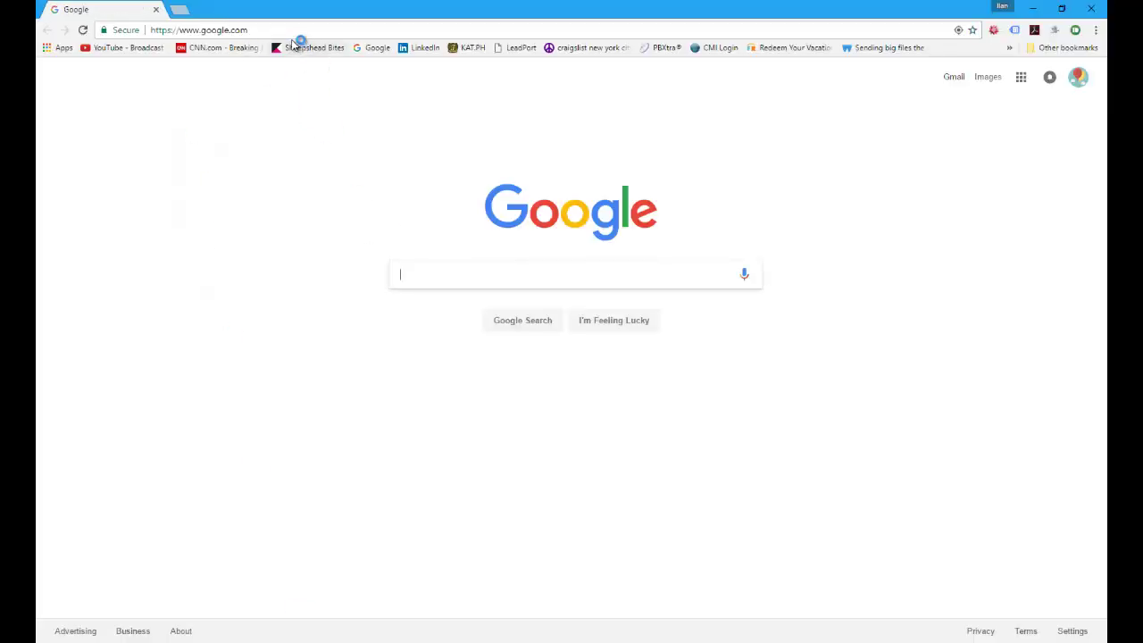
Step: Load leadfly.com/os in Chrome from the address-bar suggestion for 'leadf'
left_click(291, 31)
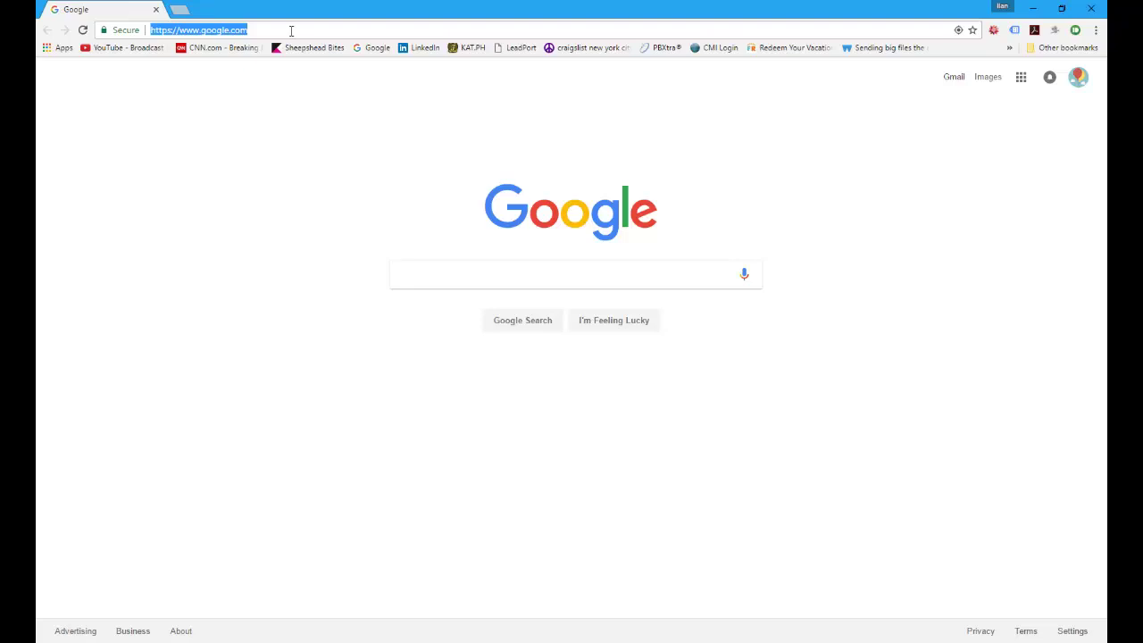
type("leadfly.com/people/")
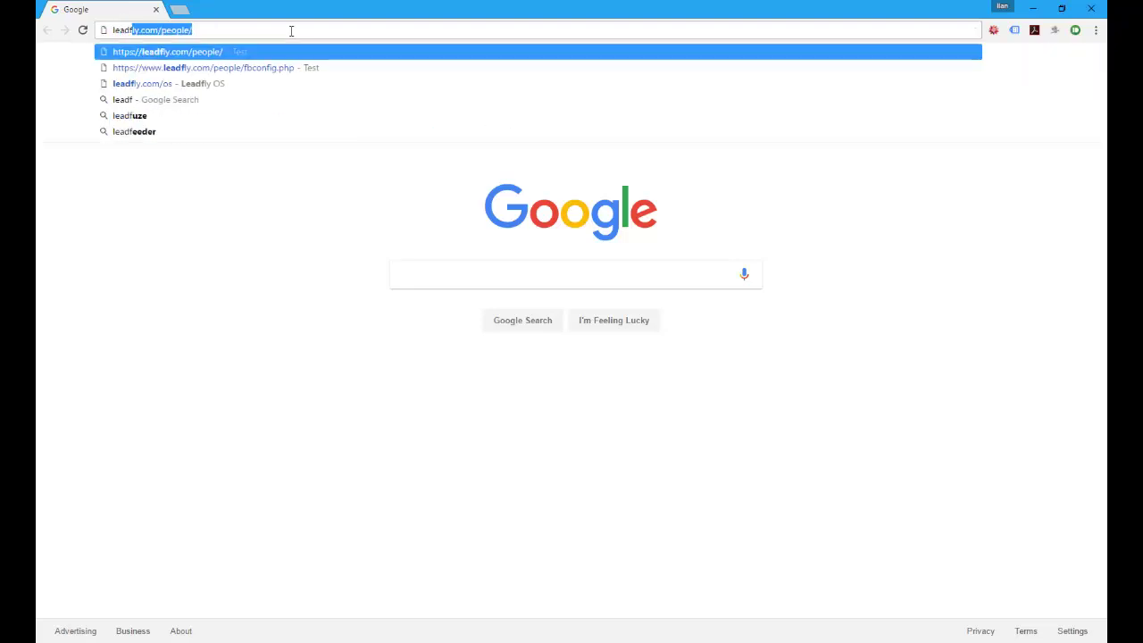
key("Down")
key("Down")
key("Return")
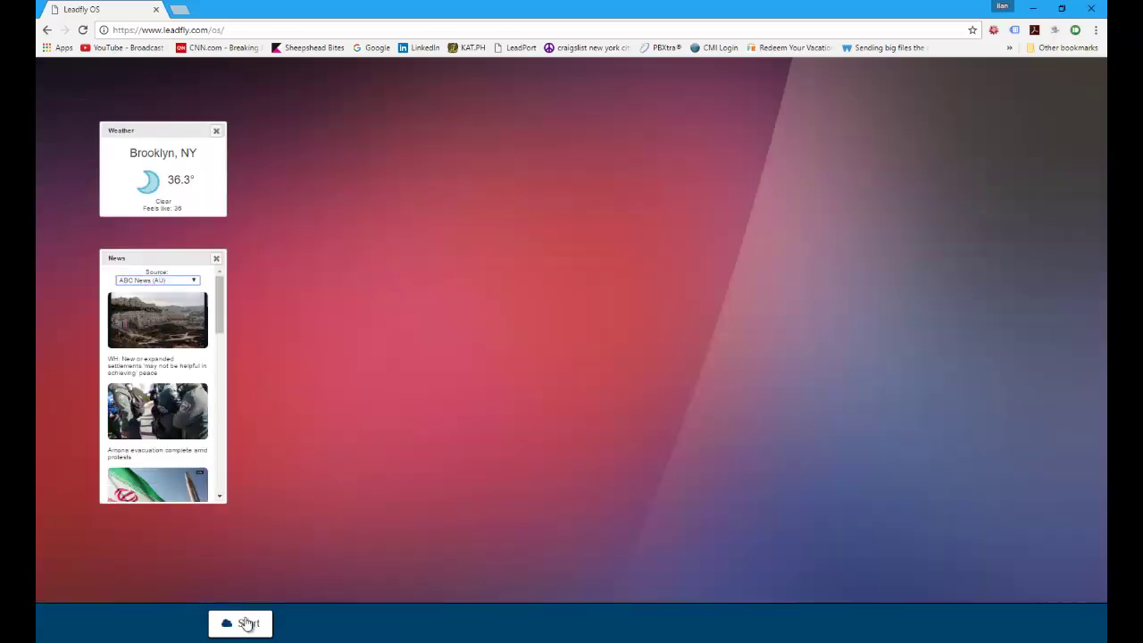
Step: Move the Leadfly OS News and Weather widgets further right
left_click(248, 623)
mouse_move(311, 532)
left_click(434, 398)
left_click_drag(185, 246, 666, 141)
left_click_drag(153, 131, 212, 122)
right_click(279, 3)
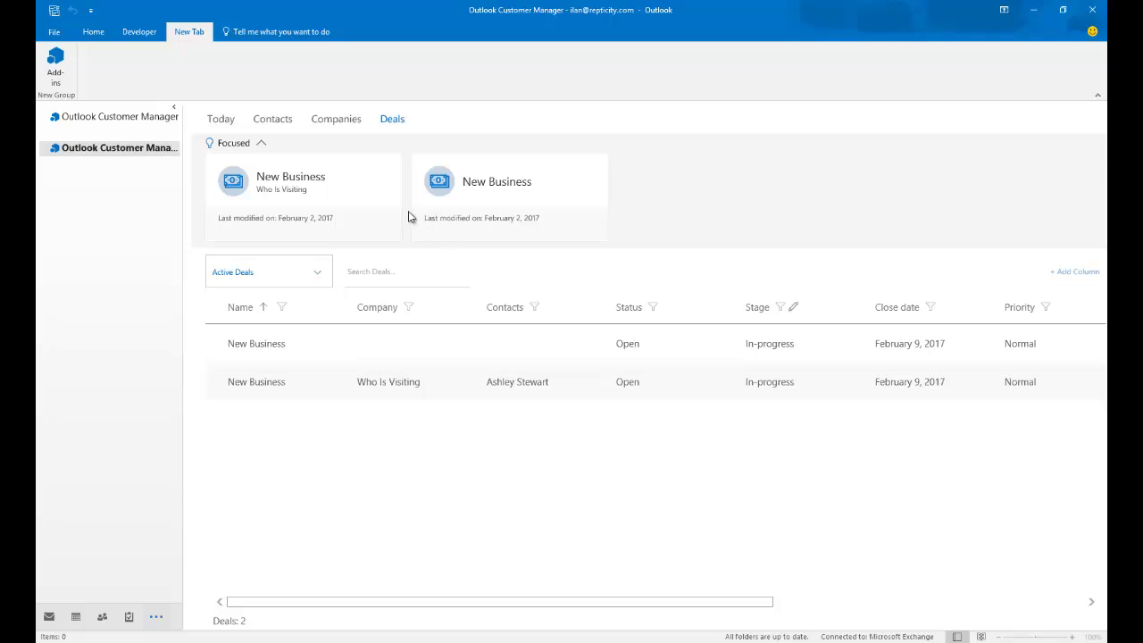
Step: Try the Contact, Company and Deal forms from the Home tab, ending on a blank business contact form
left_click(103, 37)
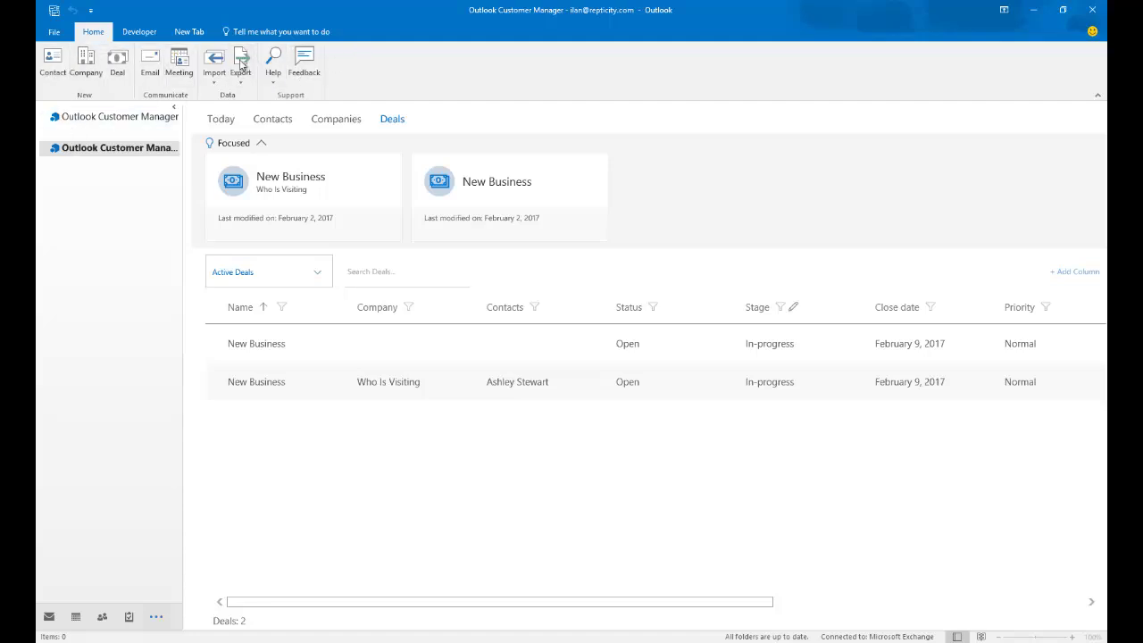
left_click(54, 64)
left_click(78, 72)
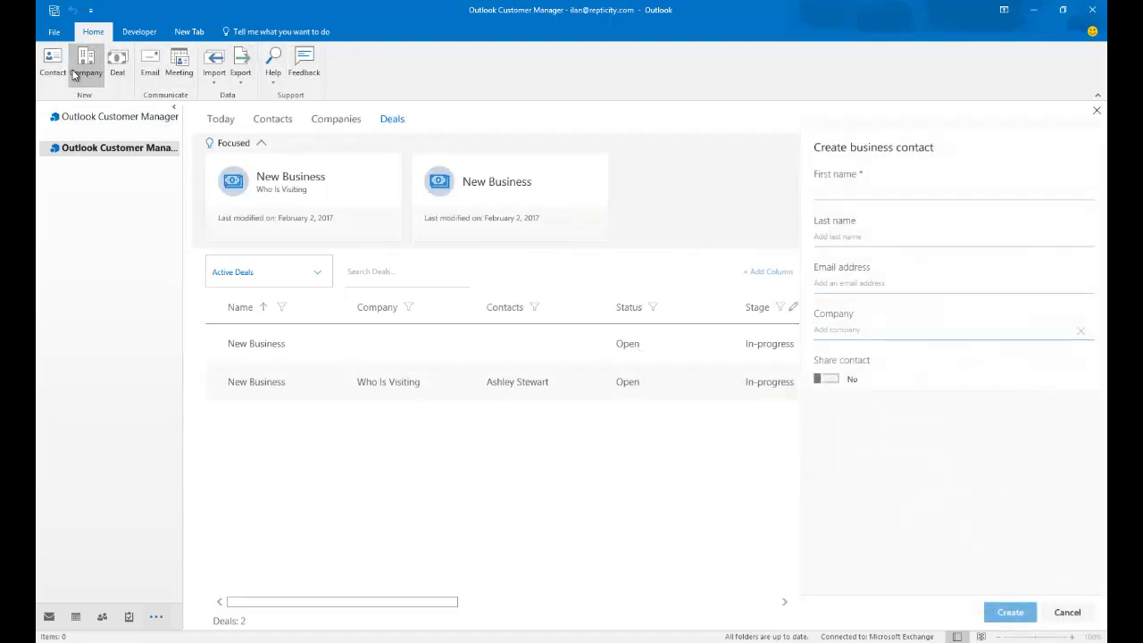
left_click(128, 68)
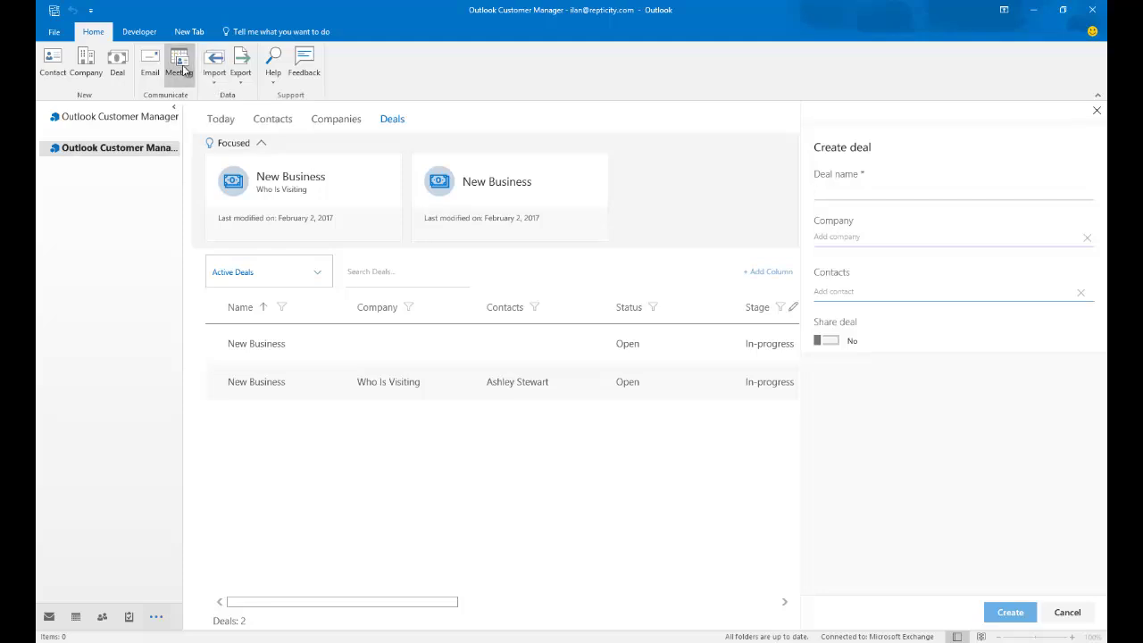
left_click(49, 65)
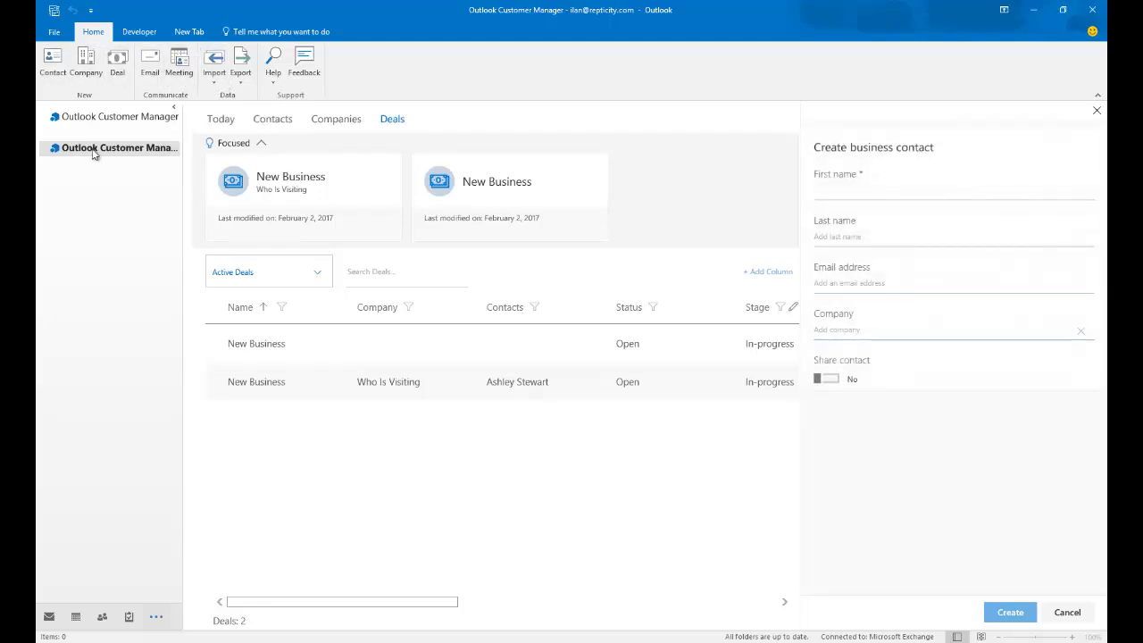